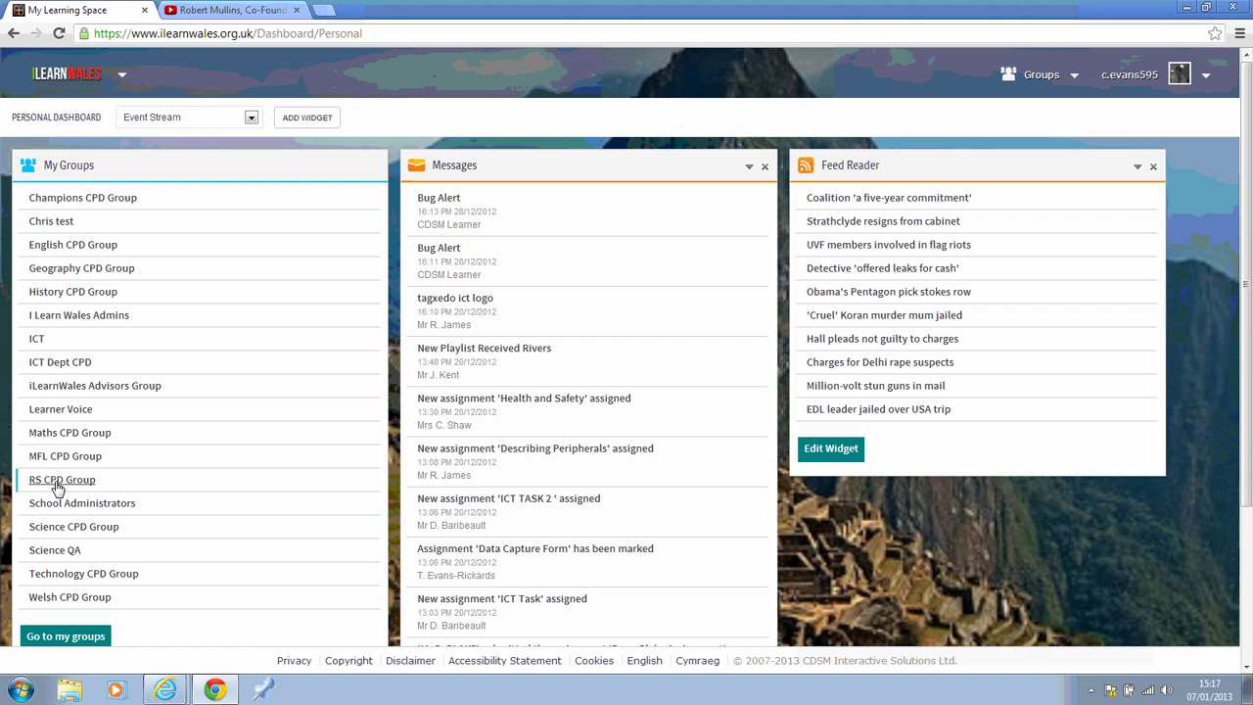
Step: Open the test group's shared folder and create a new folder named "Shared Resources" in it
{"action": "left_click", "coordinate": [51, 221]}
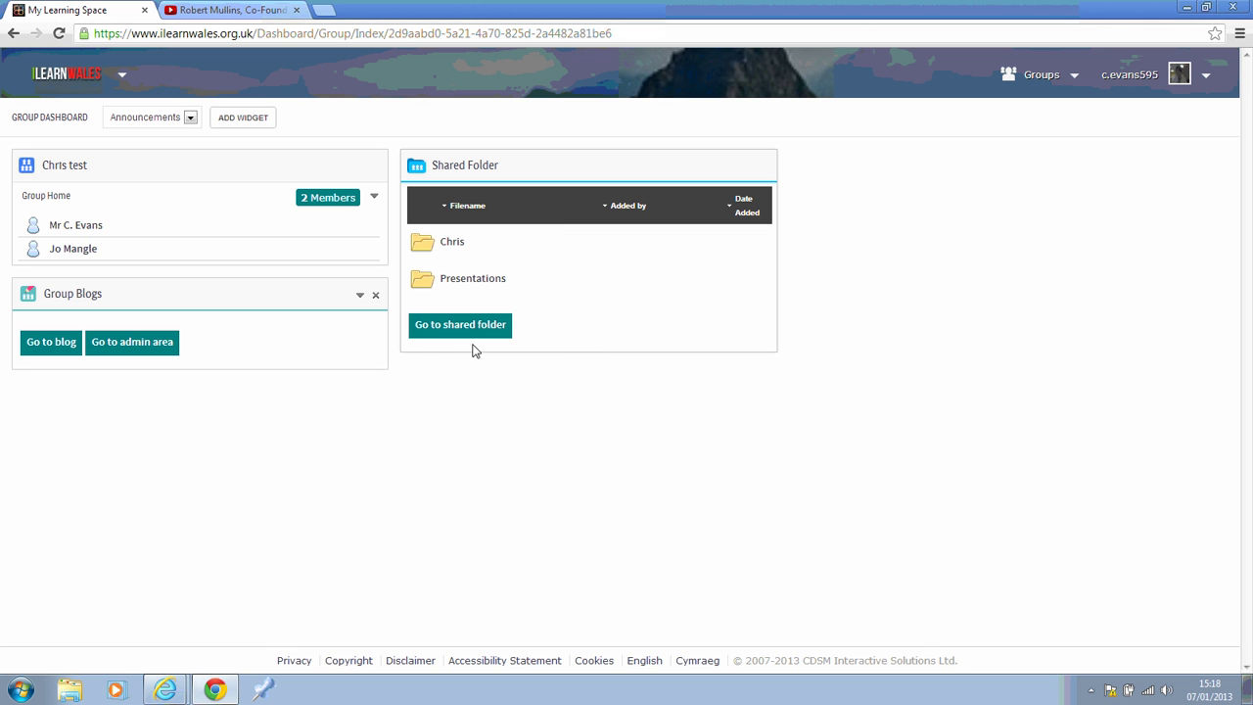
{"action": "left_click", "coordinate": [456, 333]}
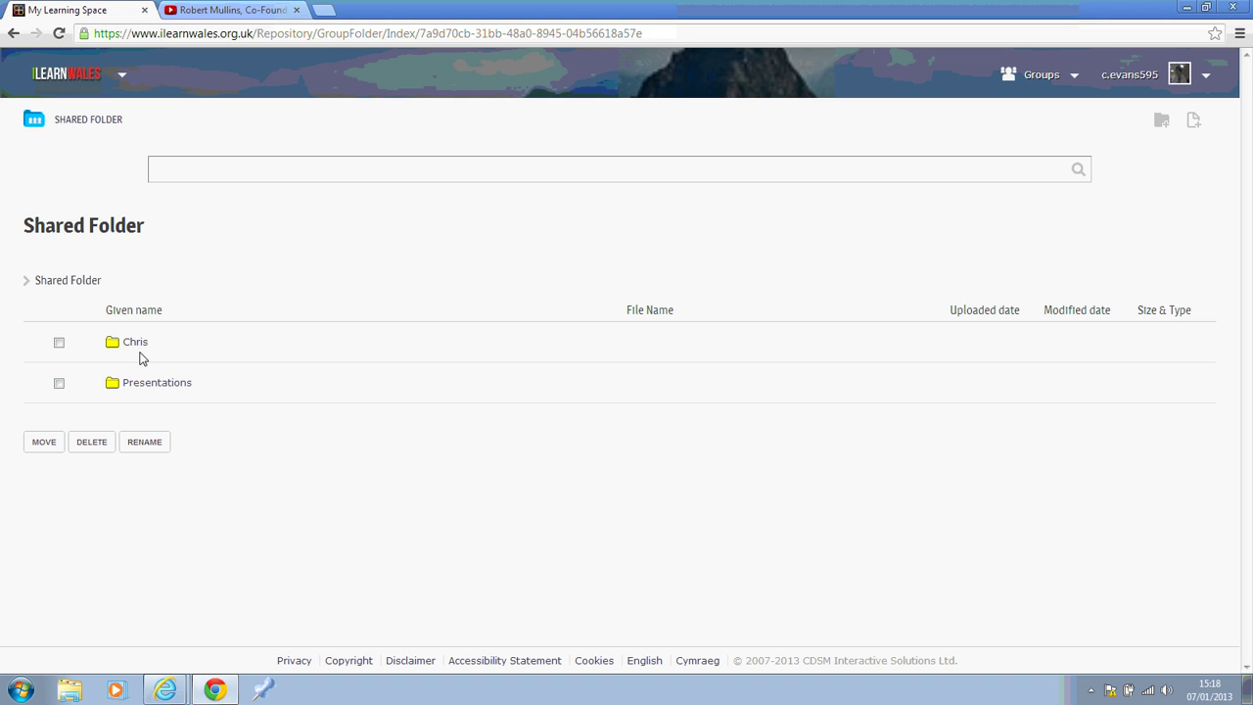
{"action": "left_click", "coordinate": [1162, 130]}
{"action": "left_click", "coordinate": [135, 241]}
{"action": "left_click", "coordinate": [108, 249]}
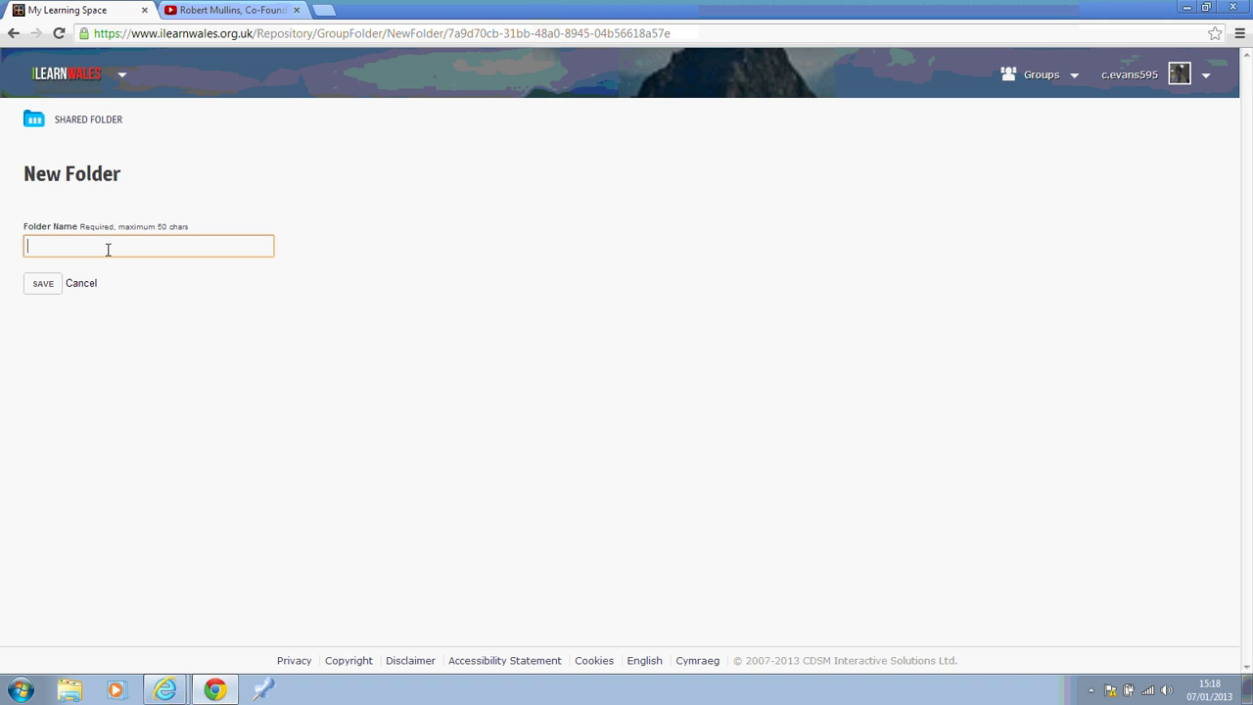
{"action": "type", "text": "Shared Resources"}
{"action": "left_click", "coordinate": [40, 284]}
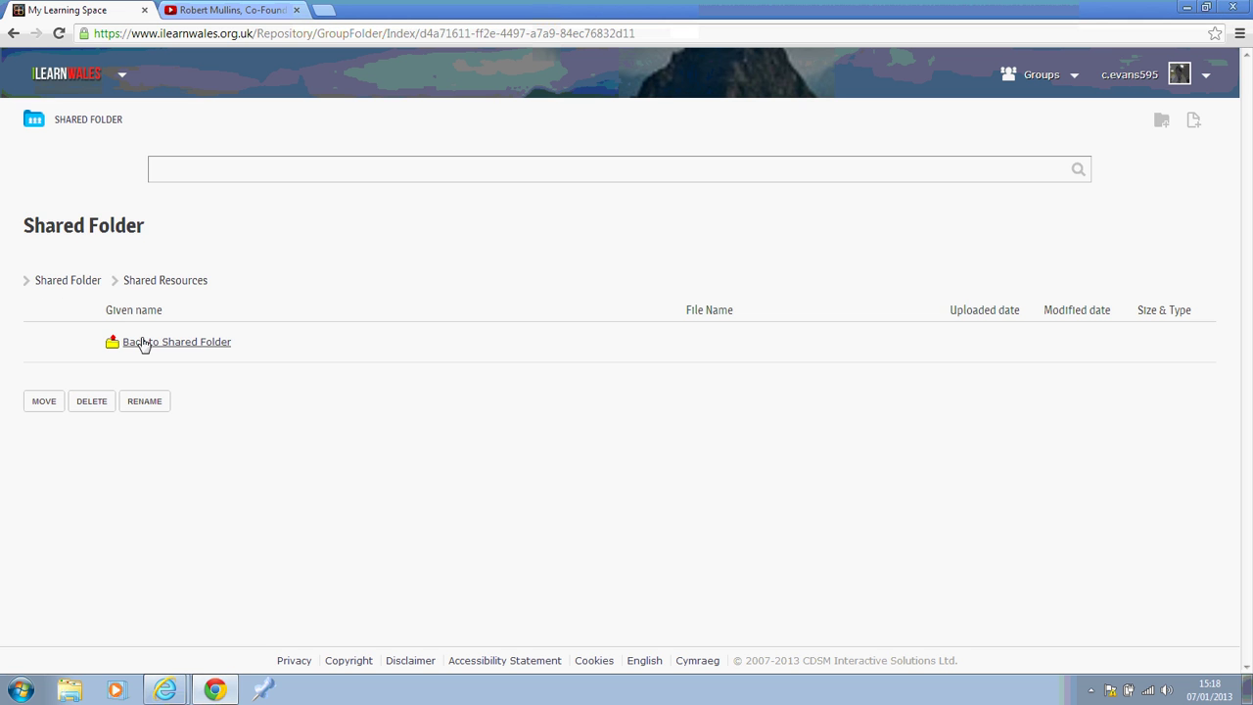
Step: Upload CE - Digital Technologies.doc into the Shared Resources folder with the description "This contains web 2 technologies."
{"action": "left_click", "coordinate": [153, 344]}
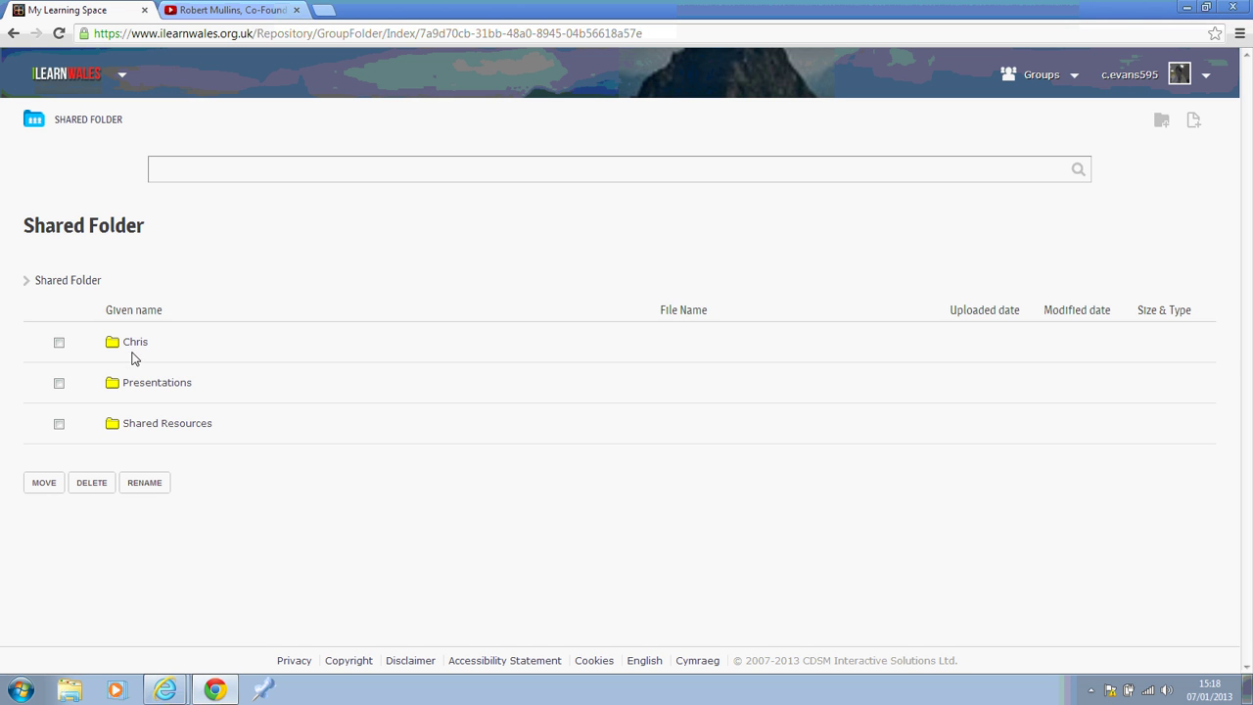
{"action": "left_click", "coordinate": [147, 425]}
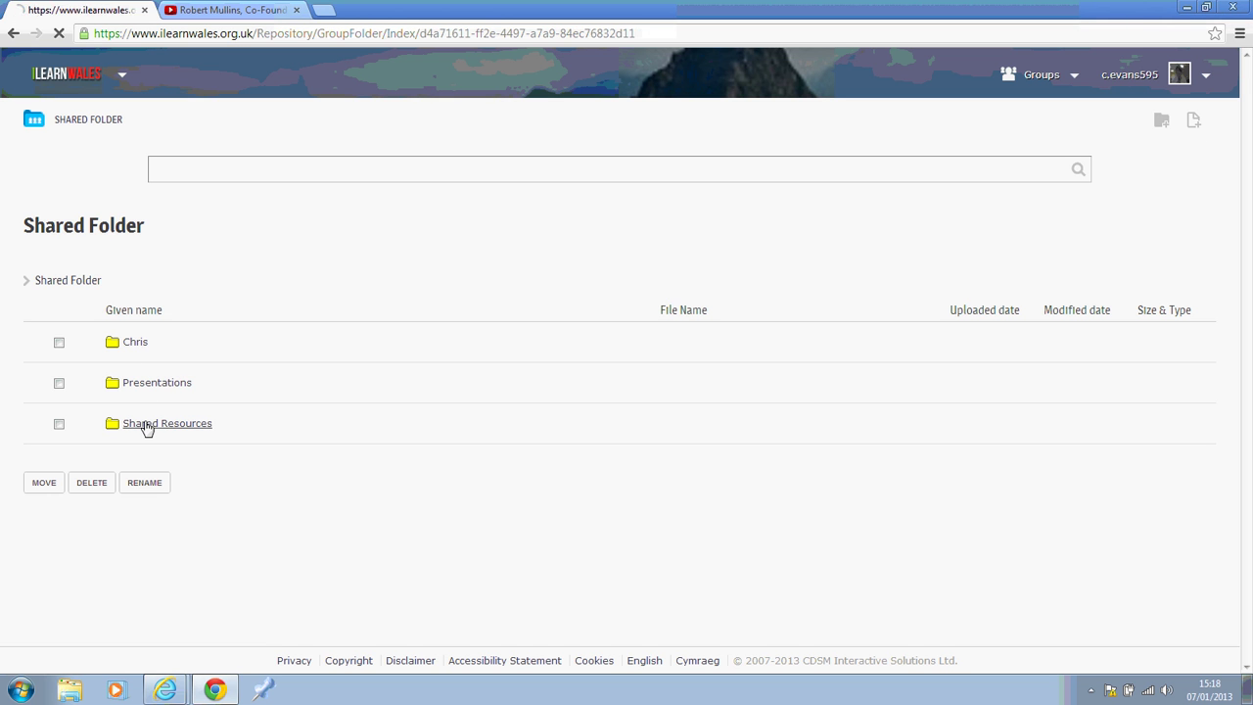
{"action": "left_click", "coordinate": [1193, 123]}
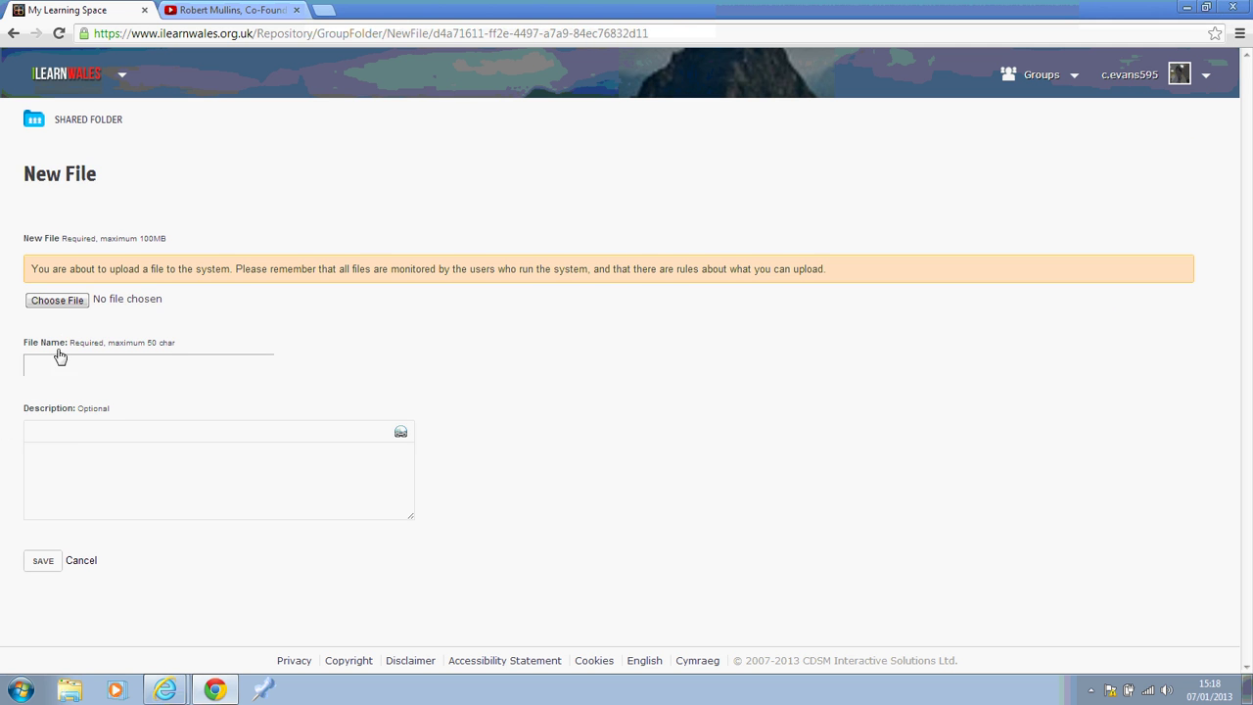
{"action": "left_click", "coordinate": [56, 300]}
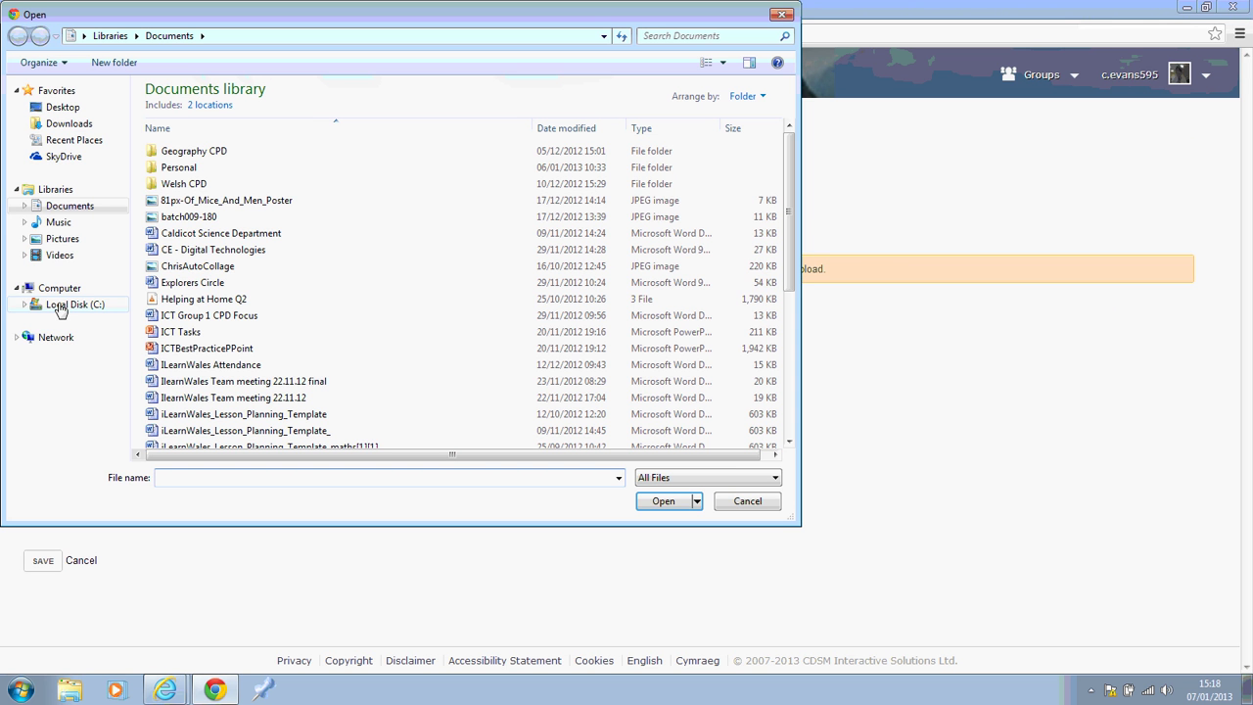
{"action": "double_click", "coordinate": [191, 251]}
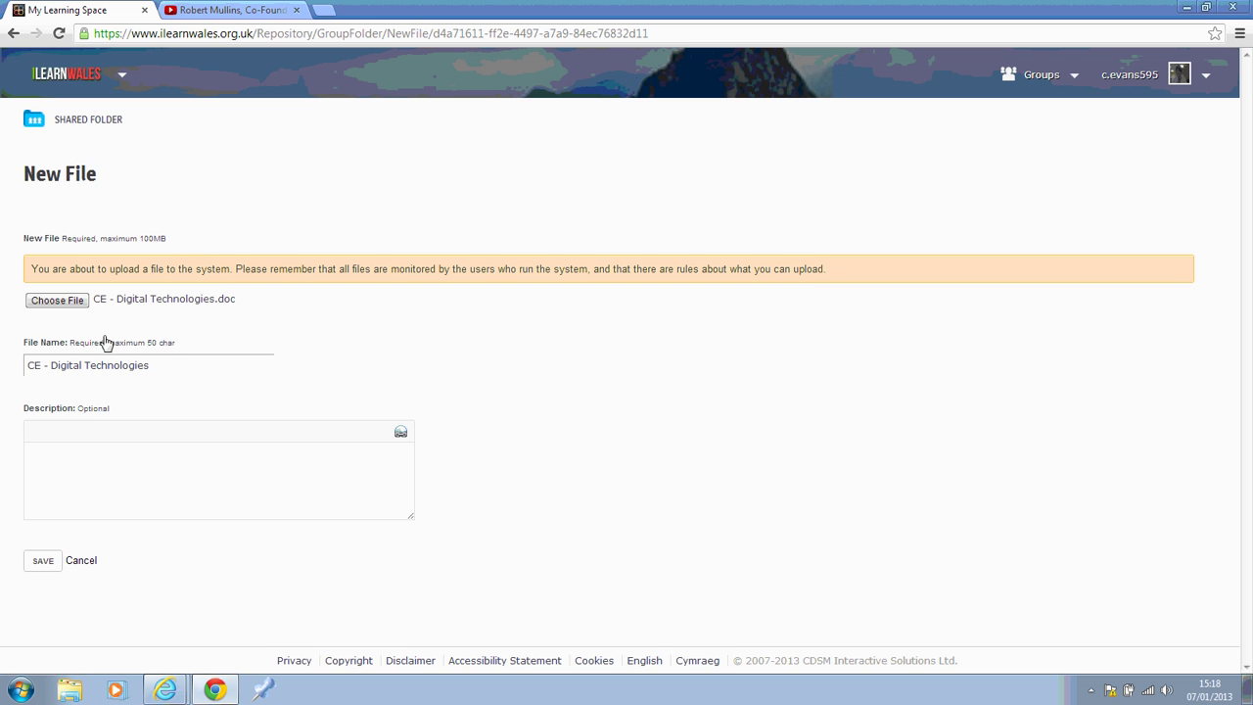
{"action": "left_click", "coordinate": [67, 464]}
{"action": "type", "text": "This cont"}
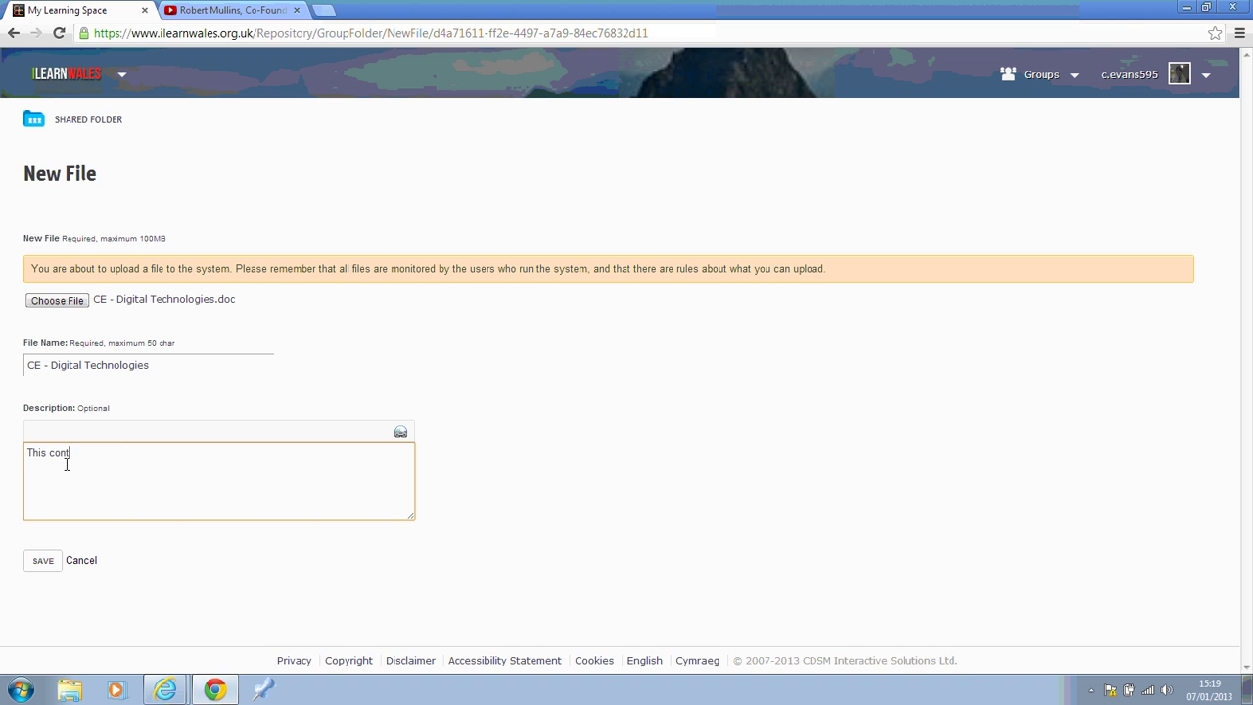
{"action": "type", "text": "ains web 2 technologies."}
{"action": "left_click", "coordinate": [42, 564]}
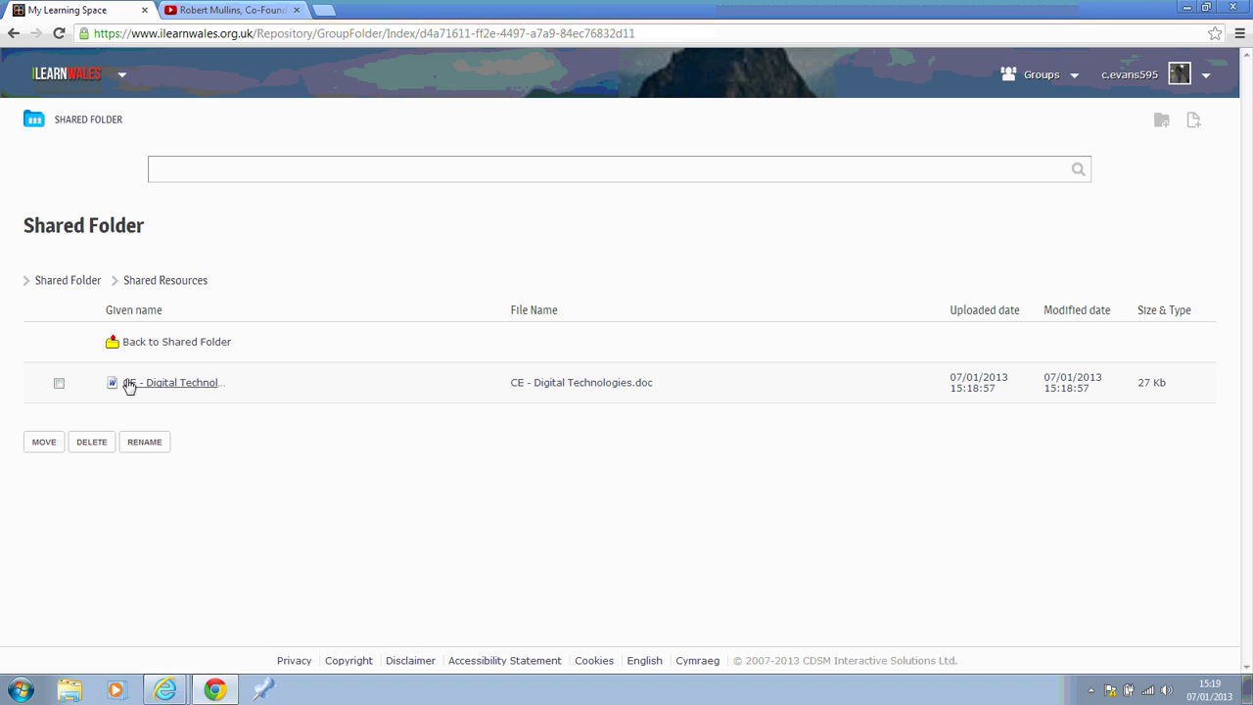
Step: Return to the test group's dashboard, open the uploaded Word document from Shared Resources to check it, and close it
{"action": "left_click", "coordinate": [171, 344]}
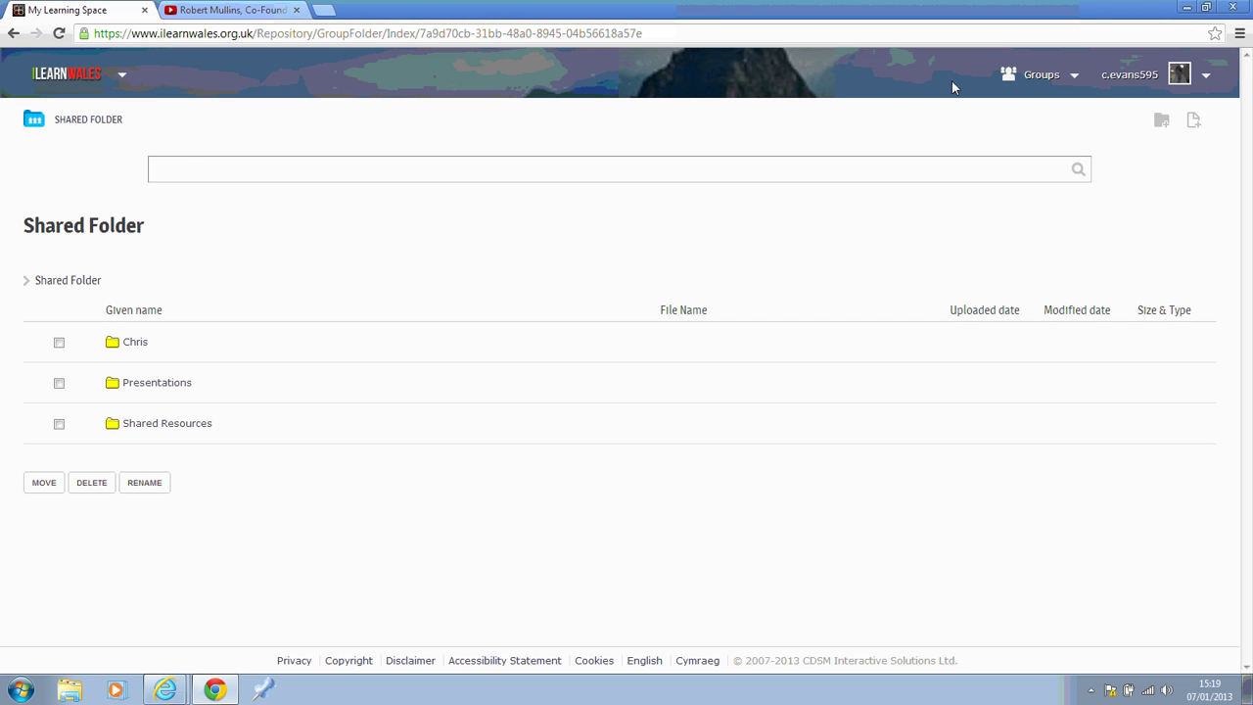
{"action": "left_click", "coordinate": [1078, 76]}
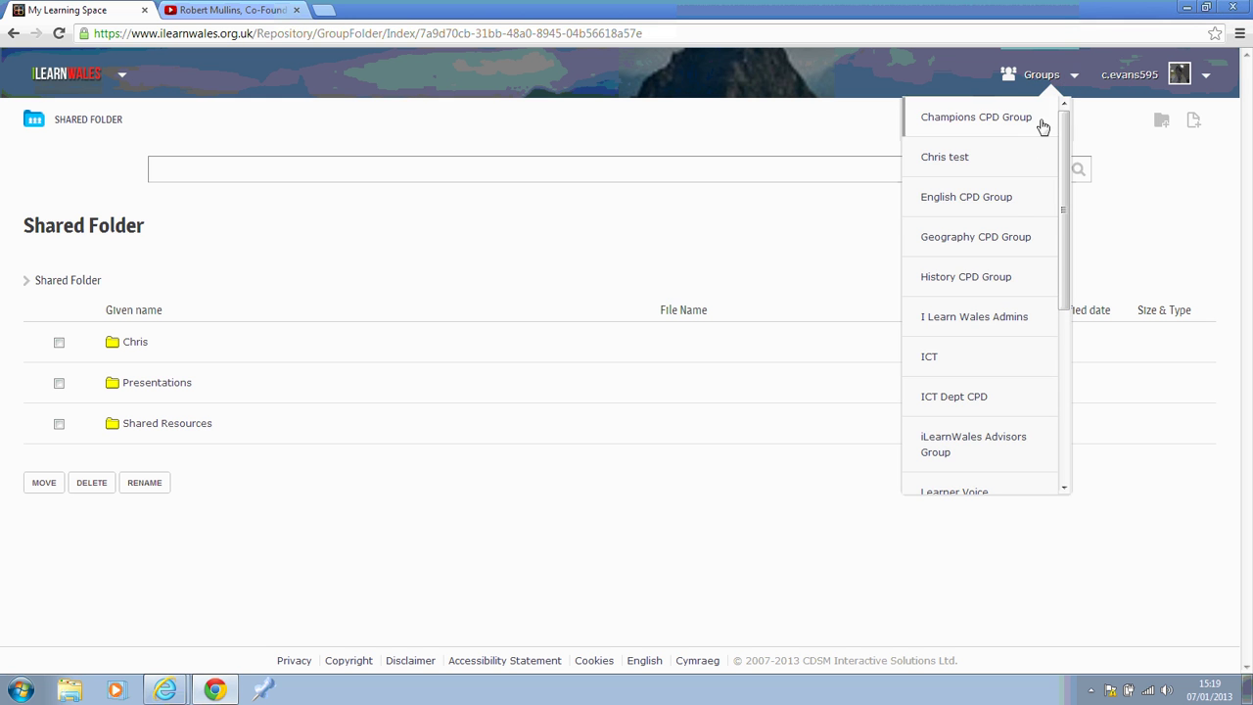
{"action": "left_click", "coordinate": [1009, 172]}
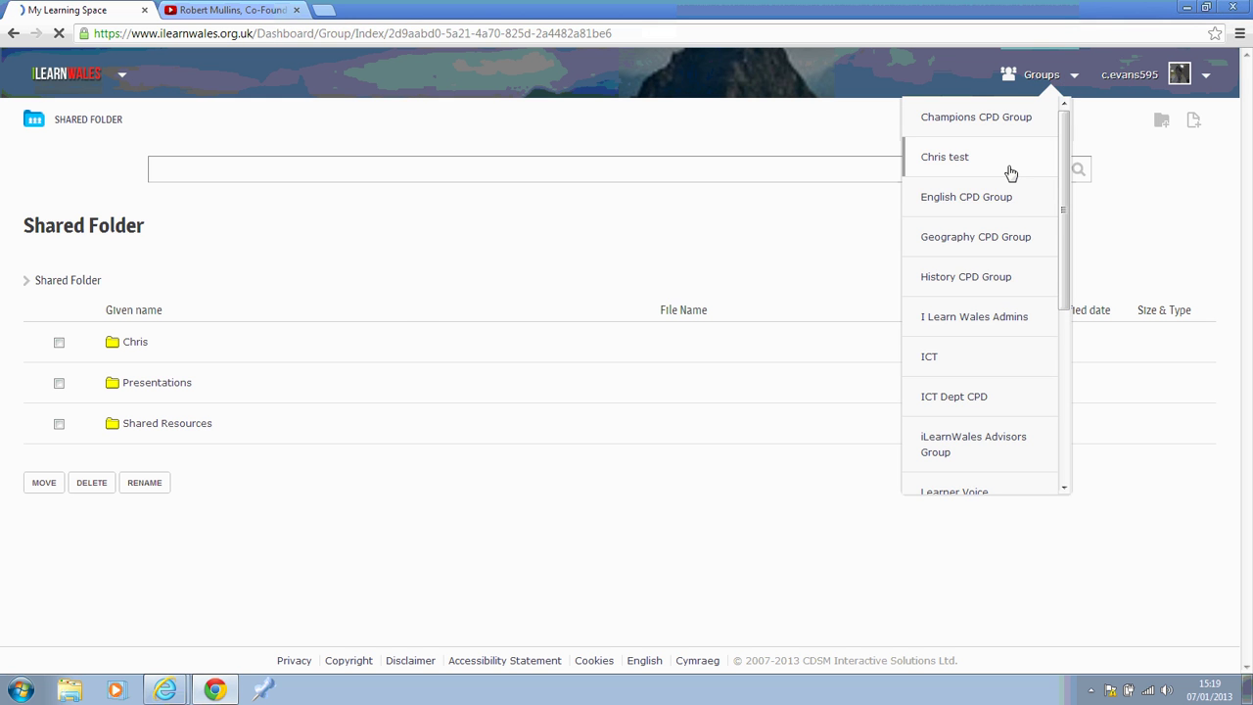
{"action": "left_click", "coordinate": [459, 321]}
{"action": "left_click", "coordinate": [437, 277]}
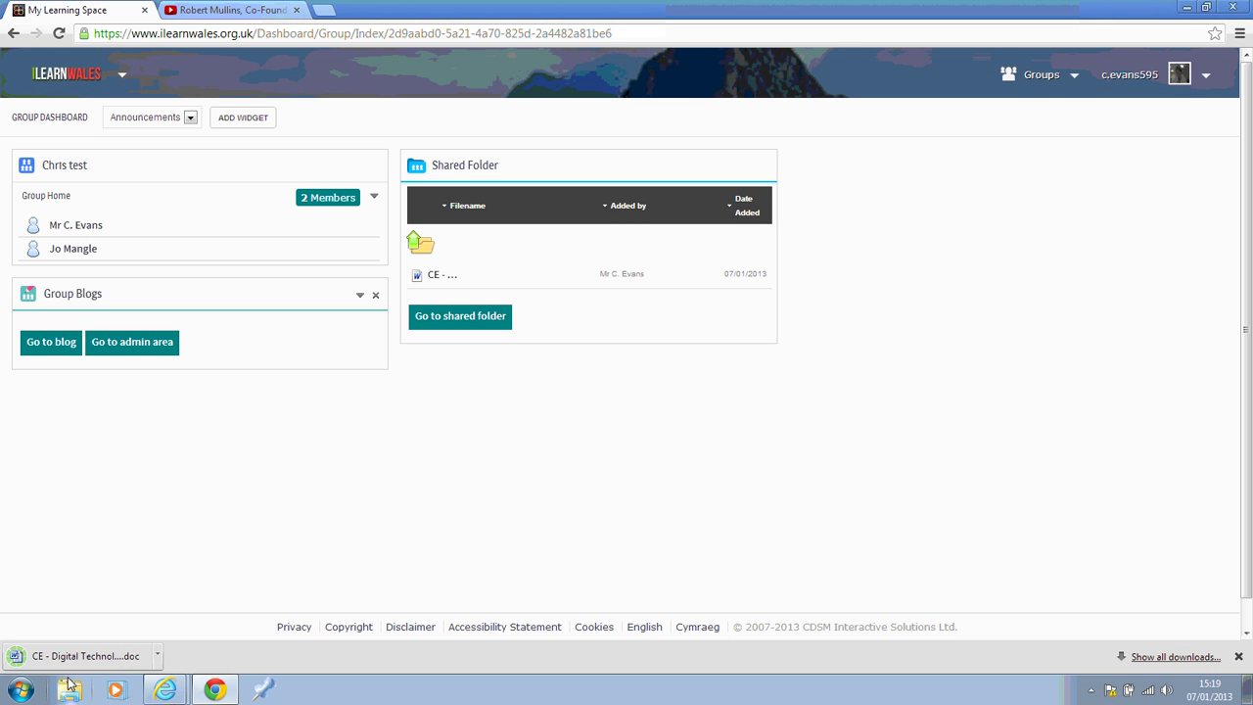
{"action": "left_click", "coordinate": [29, 656]}
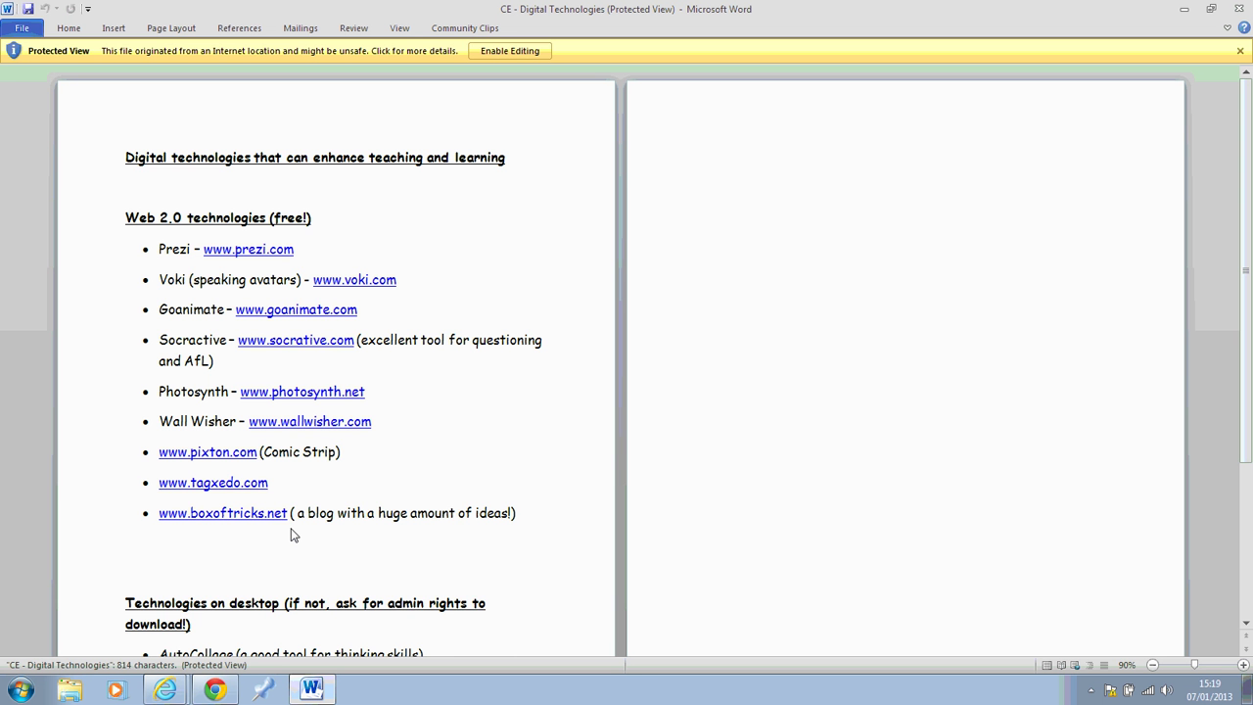
{"action": "left_click", "coordinate": [502, 56]}
{"action": "left_click", "coordinate": [1247, 8]}
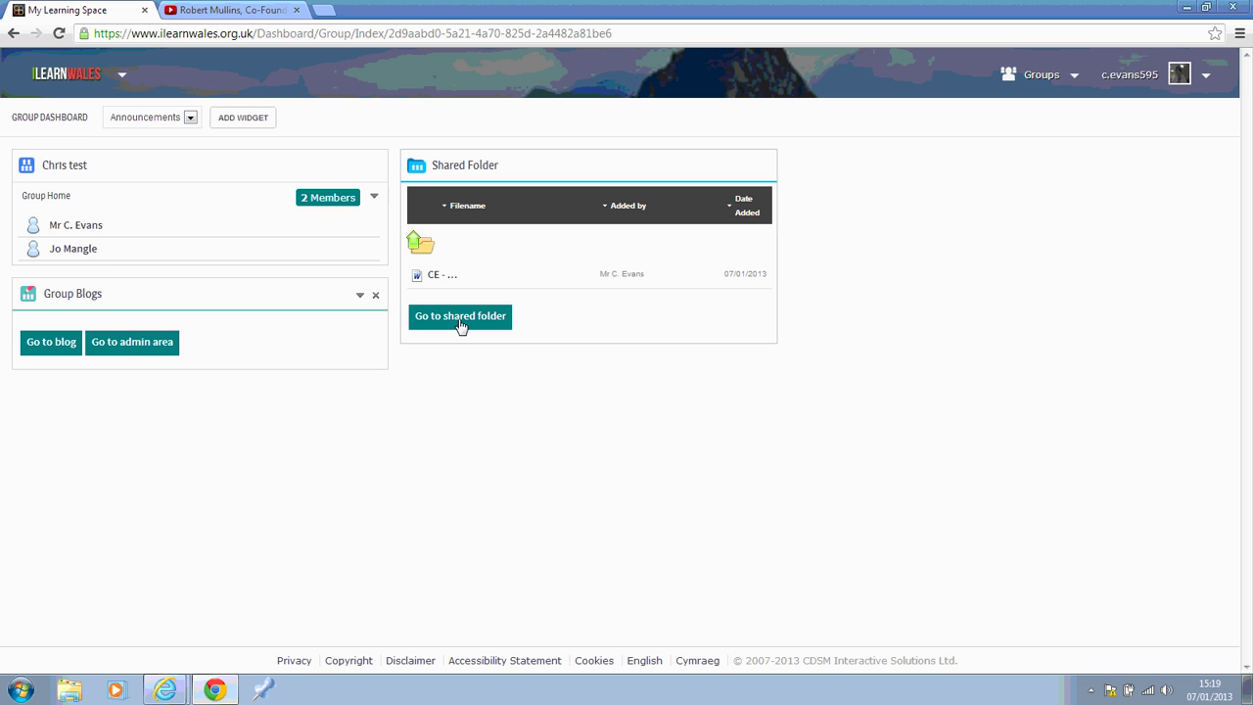
Step: View the full shared folder page and return to the test group's dashboard
{"action": "left_click", "coordinate": [460, 316]}
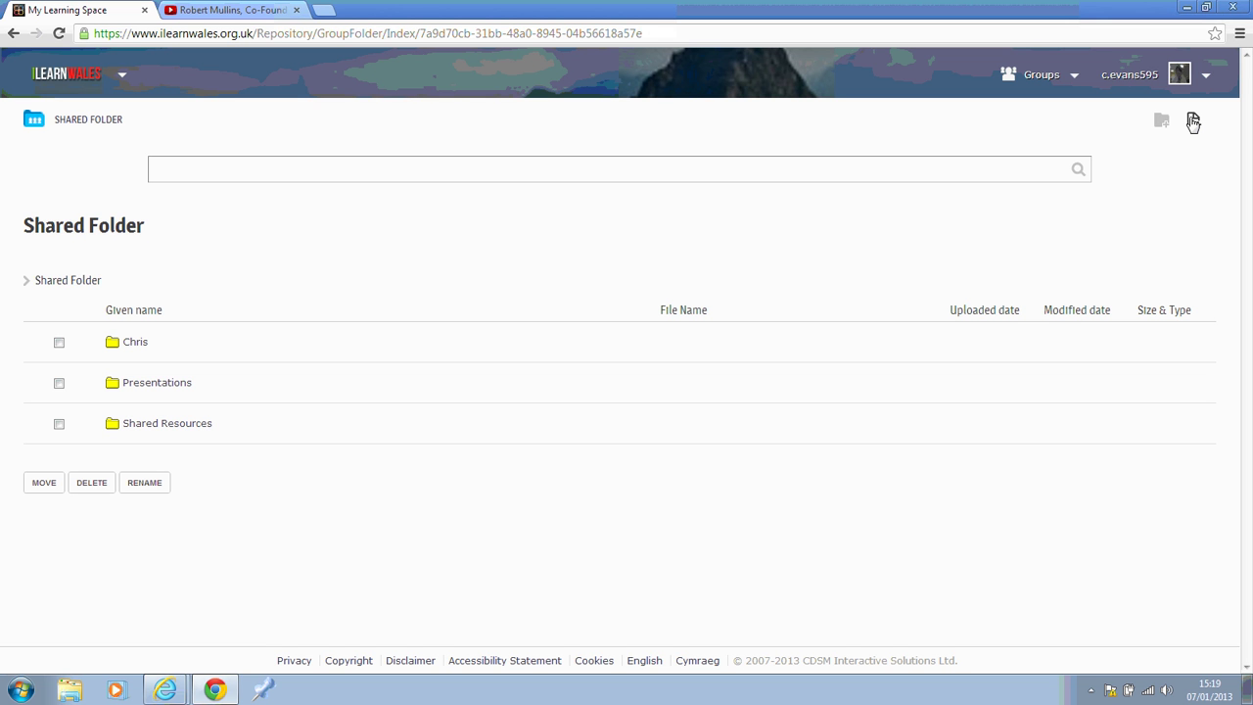
{"action": "left_click", "coordinate": [1072, 88]}
{"action": "left_click", "coordinate": [1005, 158]}
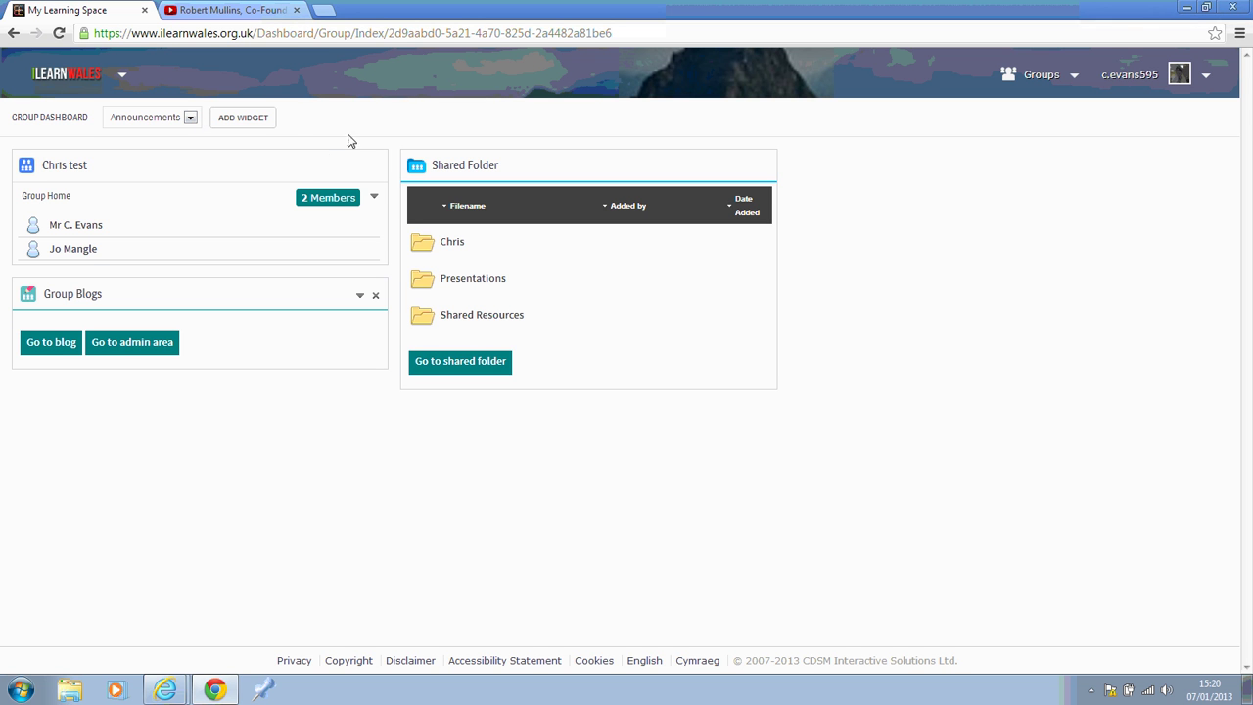
Step: Add an Embedded Html widget to the group dashboard
{"action": "left_click", "coordinate": [190, 119]}
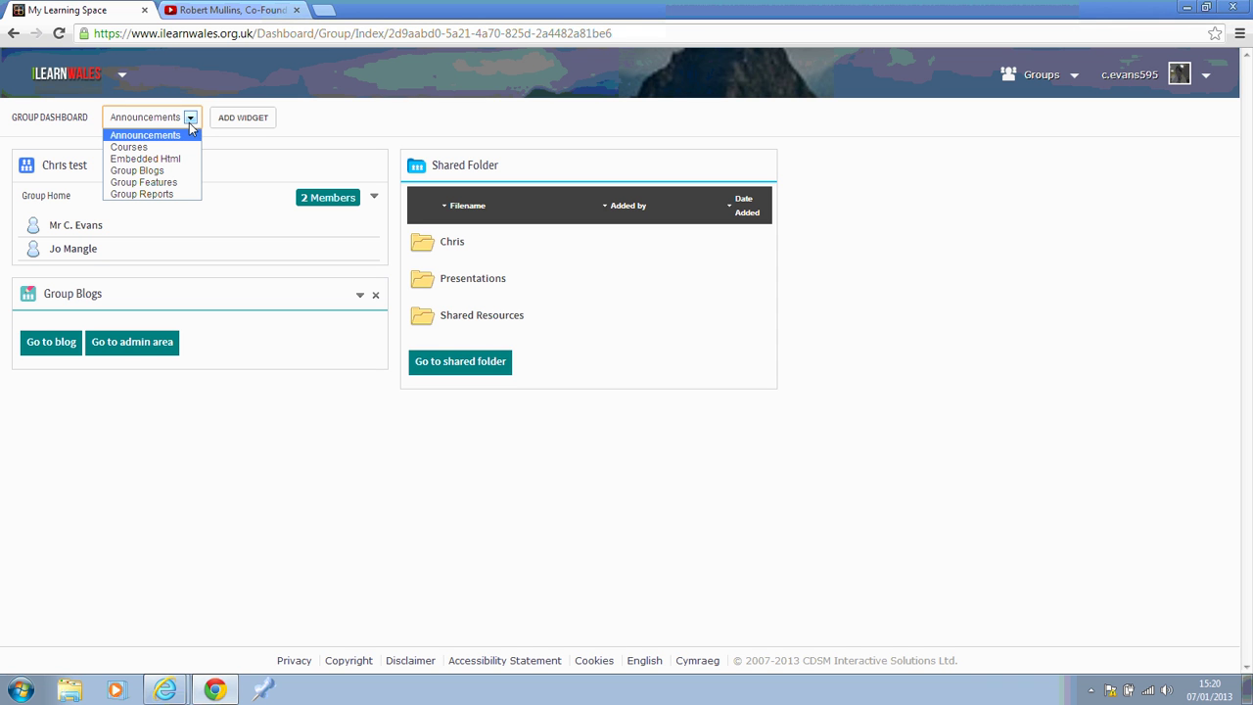
{"action": "left_click", "coordinate": [172, 158]}
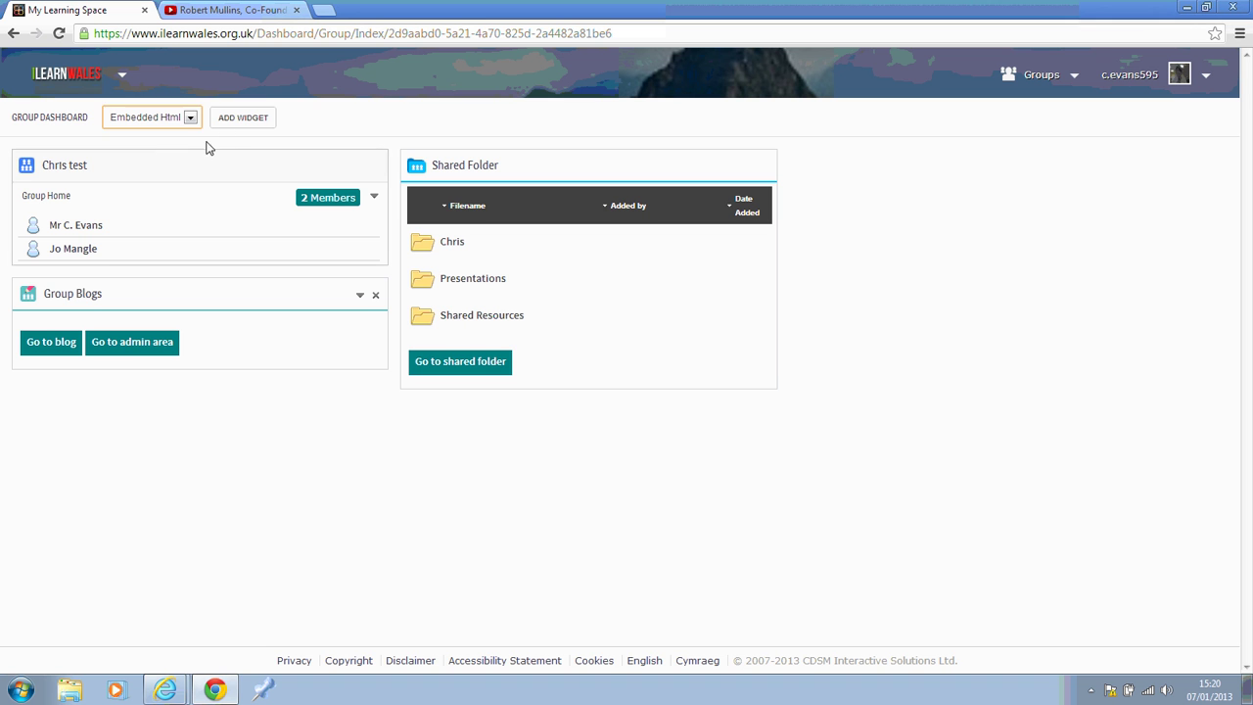
{"action": "left_click", "coordinate": [236, 121]}
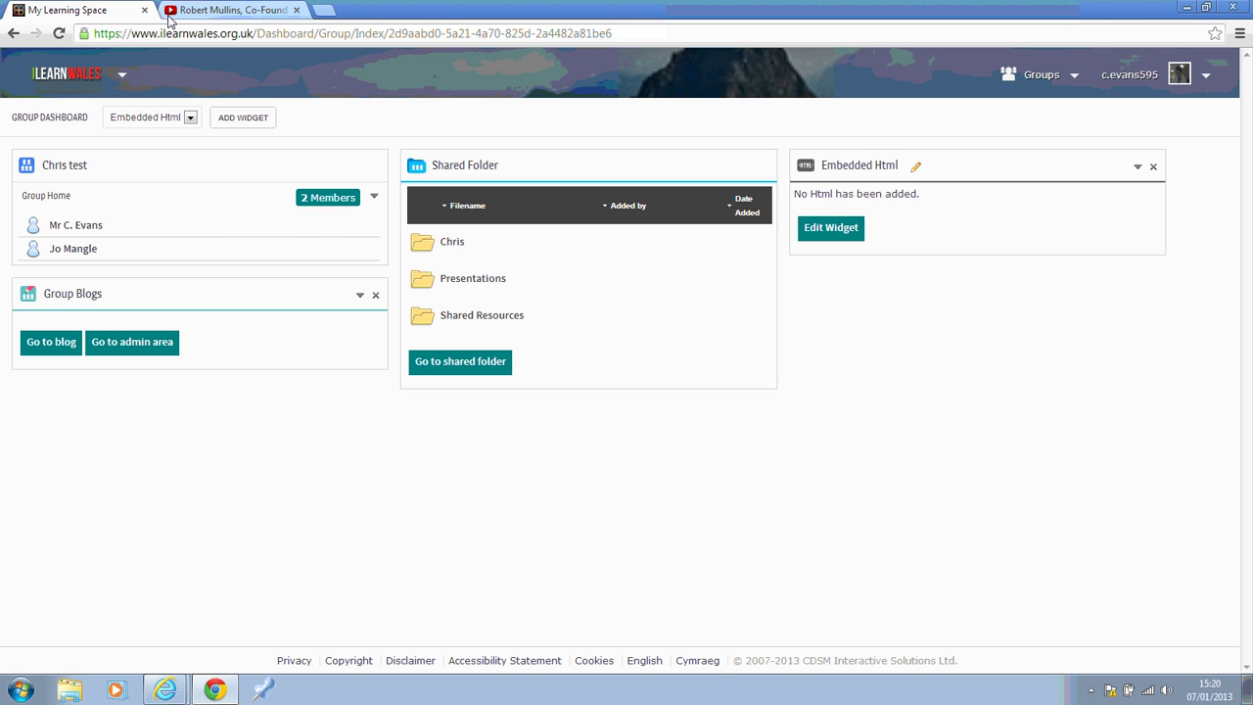
Step: Copy the web address of the Raspberry Pi video on YouTube and return to the group dashboard
{"action": "left_click", "coordinate": [209, 14]}
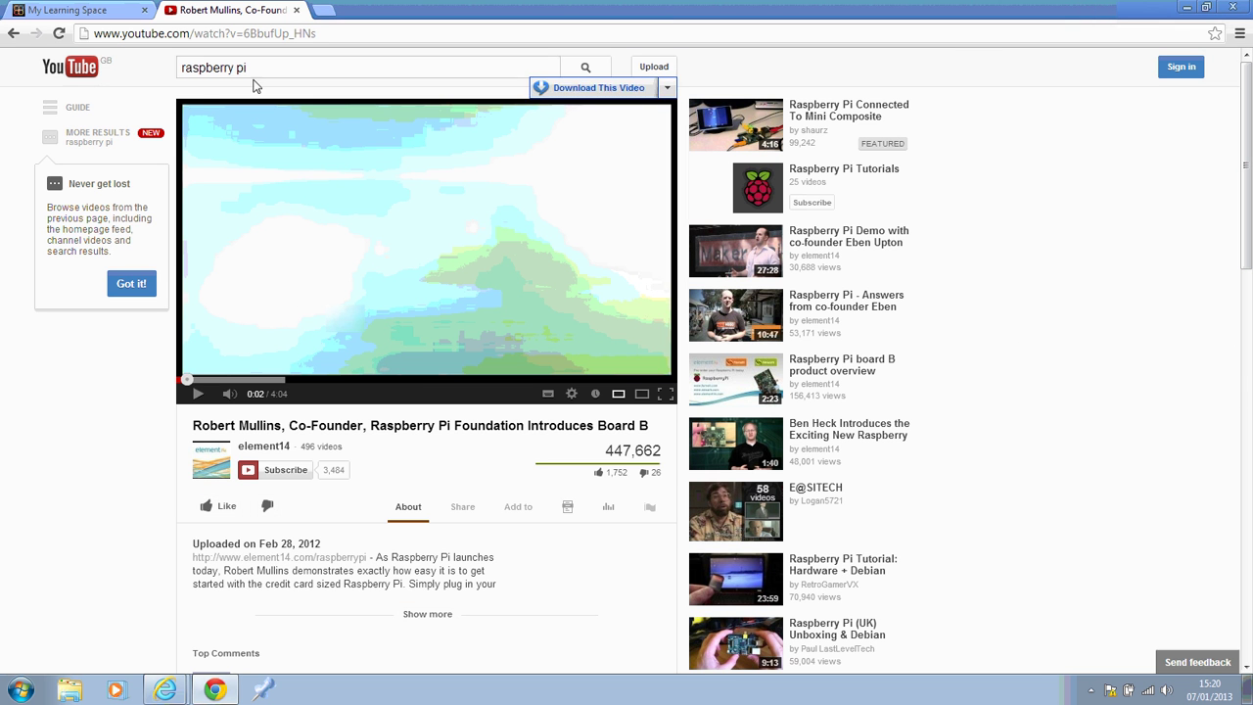
{"action": "left_click", "coordinate": [239, 33]}
{"action": "right_click", "coordinate": [241, 37]}
{"action": "left_click", "coordinate": [272, 82]}
{"action": "left_click", "coordinate": [94, 11]}
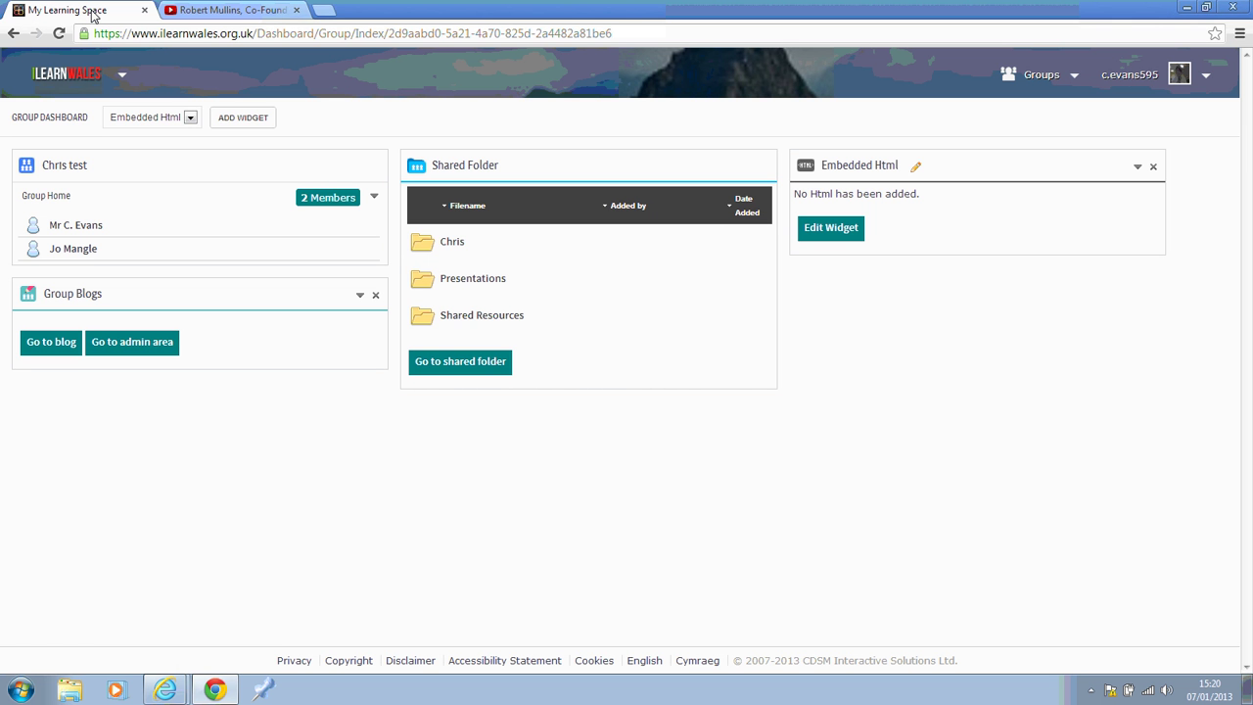
Step: Edit the Embedded Html widget and give it the custom title "Raspberry Pi"
{"action": "left_click", "coordinate": [824, 233]}
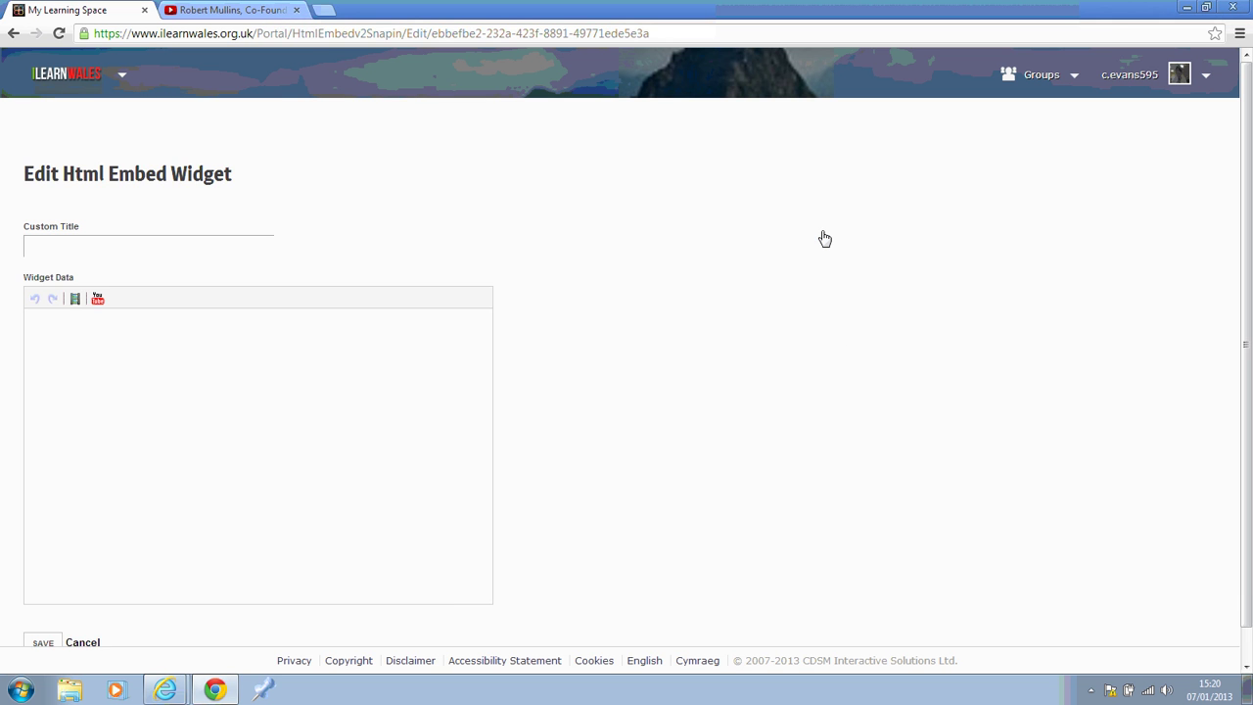
{"action": "left_click", "coordinate": [90, 249]}
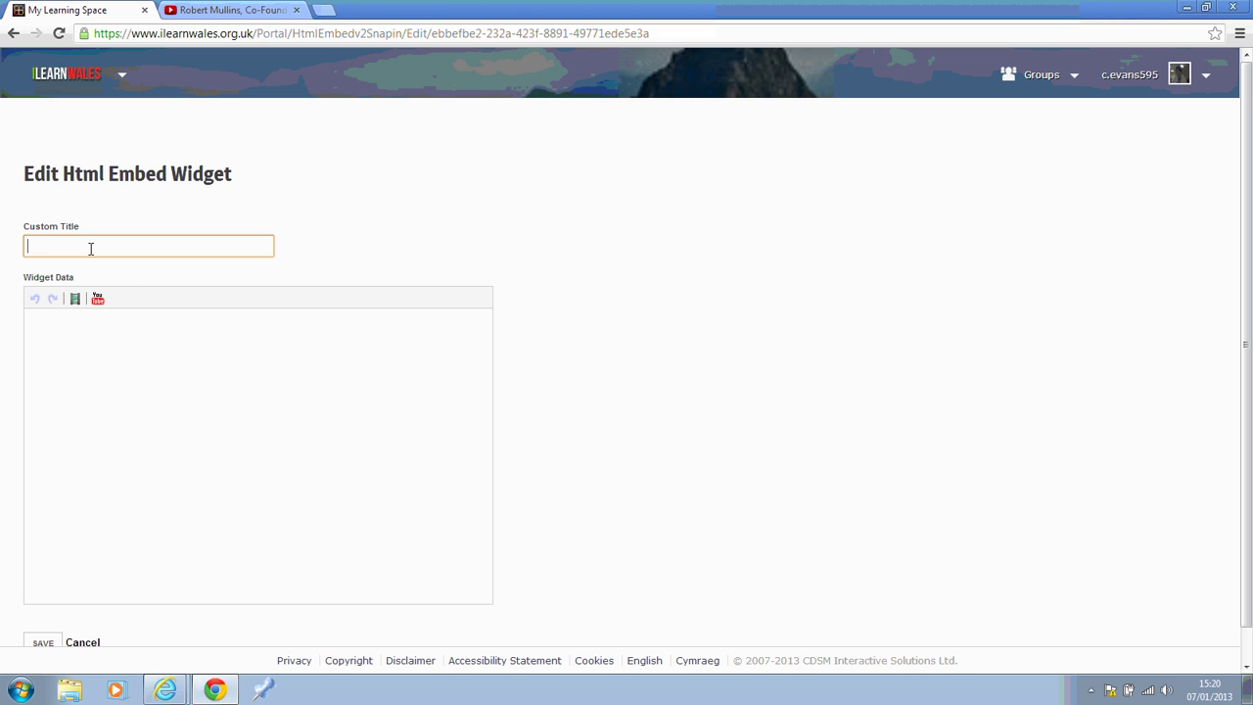
{"action": "type", "text": "Pas"}
{"action": "key", "text": "BackSpace"}
{"action": "key", "text": "BackSpace"}
{"action": "type", "text": "Raspberry P"}
Step: Insert the copied YouTube link as Flash embedded media in the widget and save the widget
{"action": "left_click", "coordinate": [75, 299]}
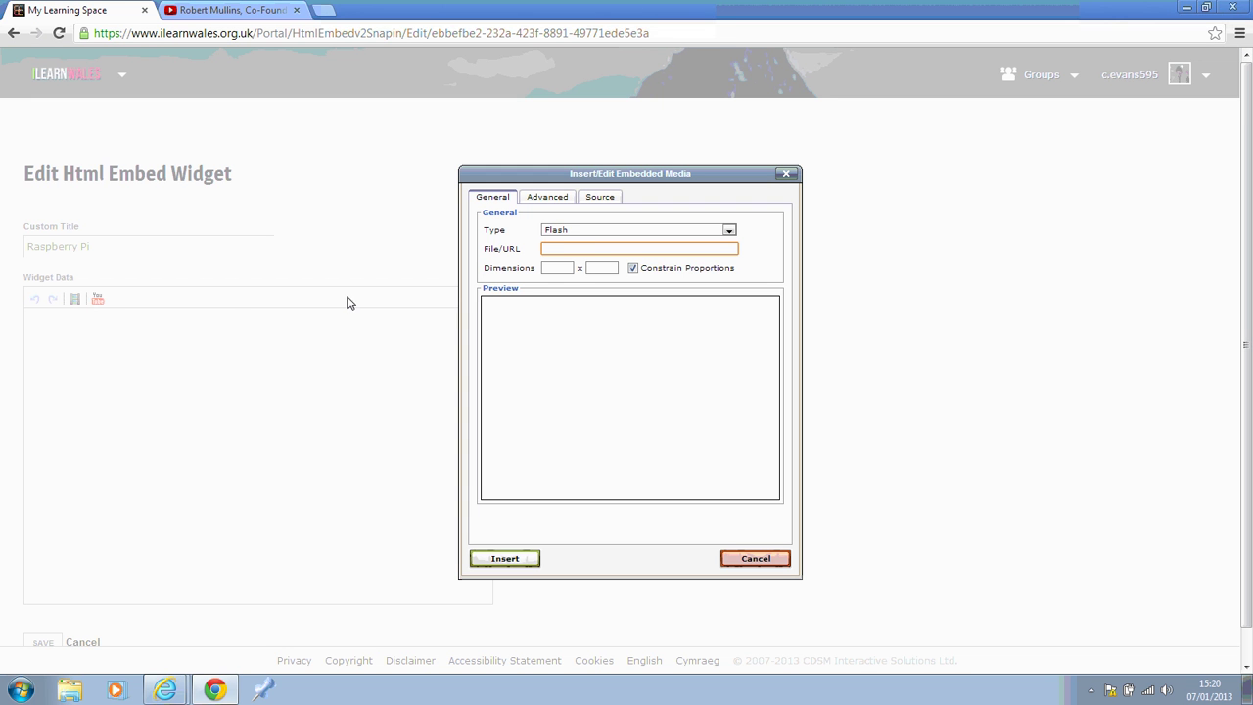
{"action": "right_click", "coordinate": [559, 247]}
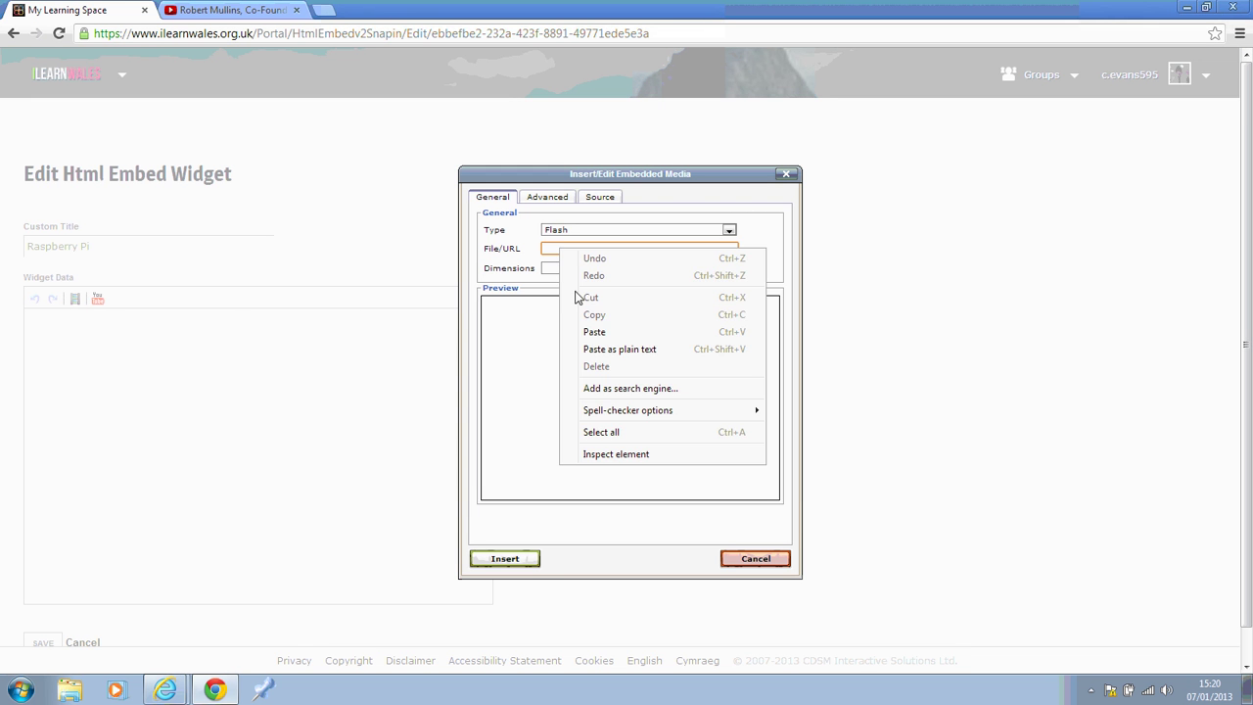
{"action": "left_click", "coordinate": [597, 331]}
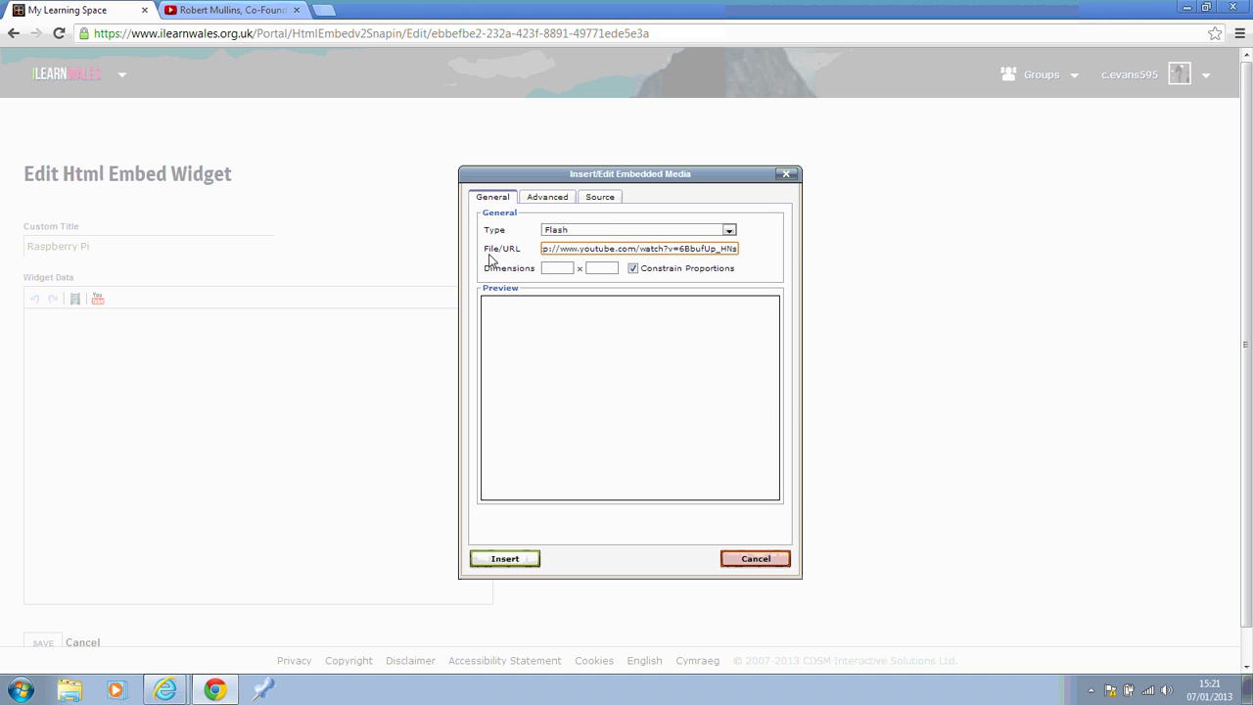
{"action": "left_click", "coordinate": [520, 564]}
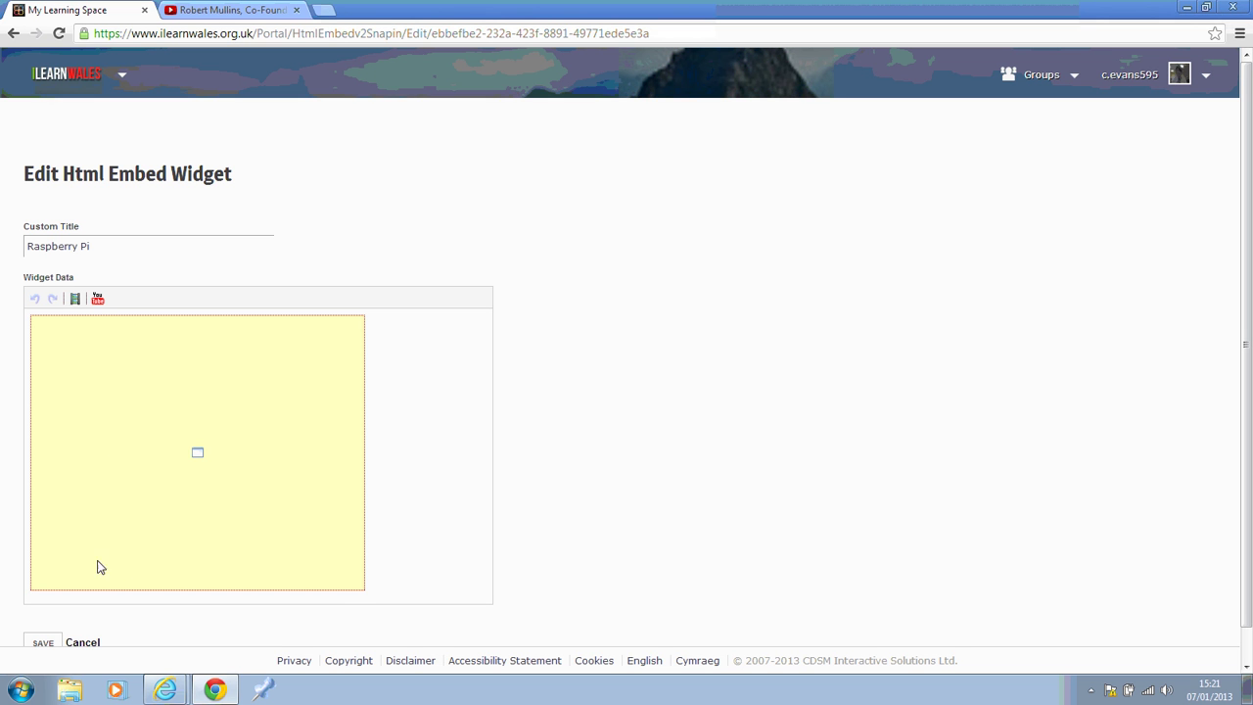
{"action": "left_click", "coordinate": [44, 642]}
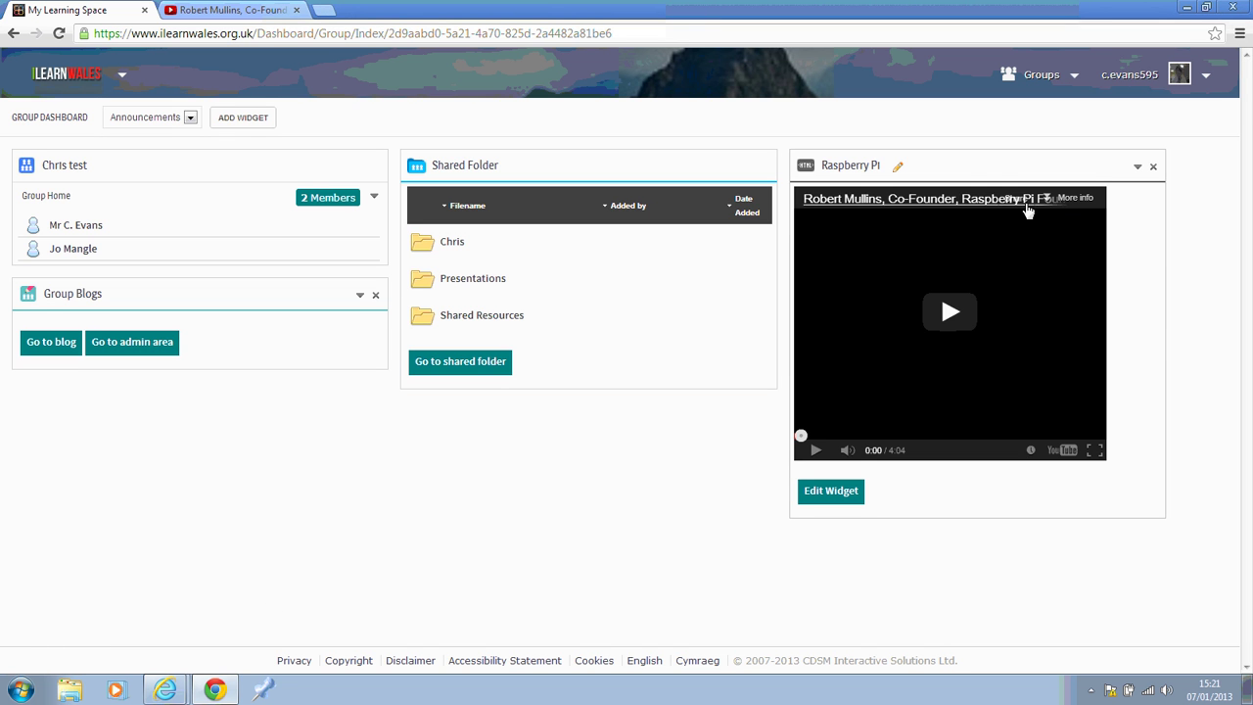
Step: Play the embedded Raspberry Pi video briefly on the group dashboard, and pause it
{"action": "left_click", "coordinate": [815, 452]}
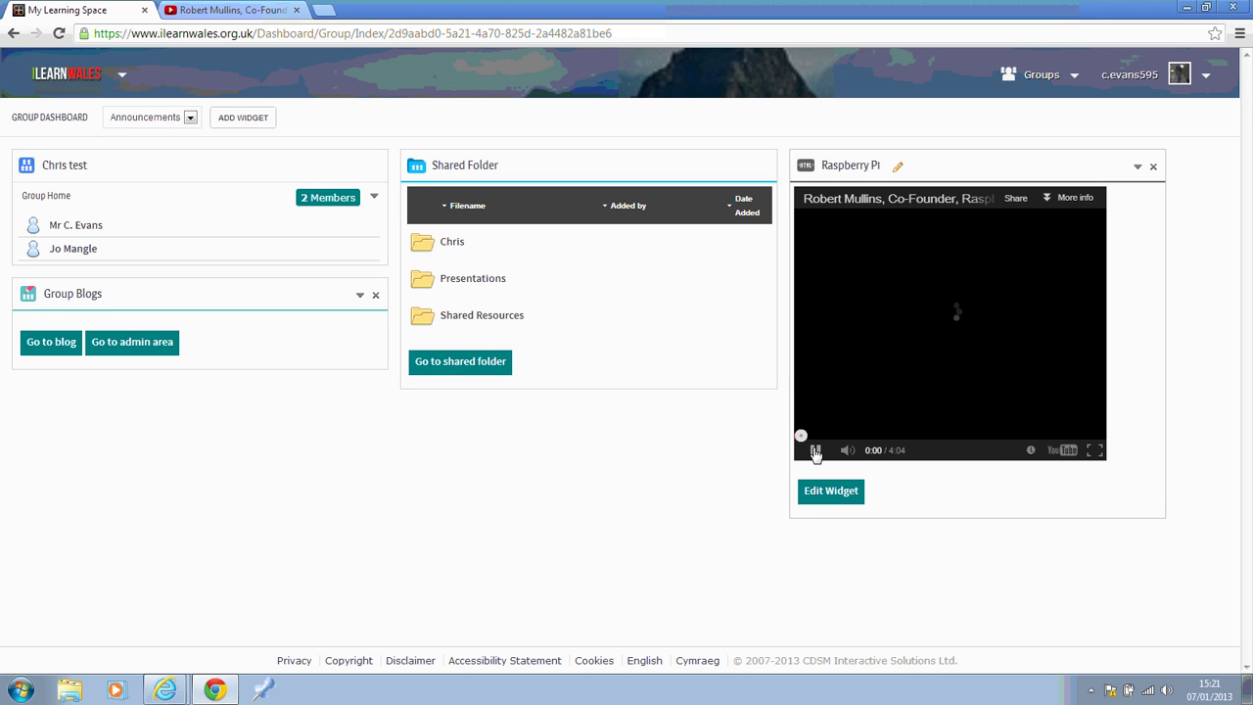
{"action": "mouse_move", "coordinate": [1009, 251]}
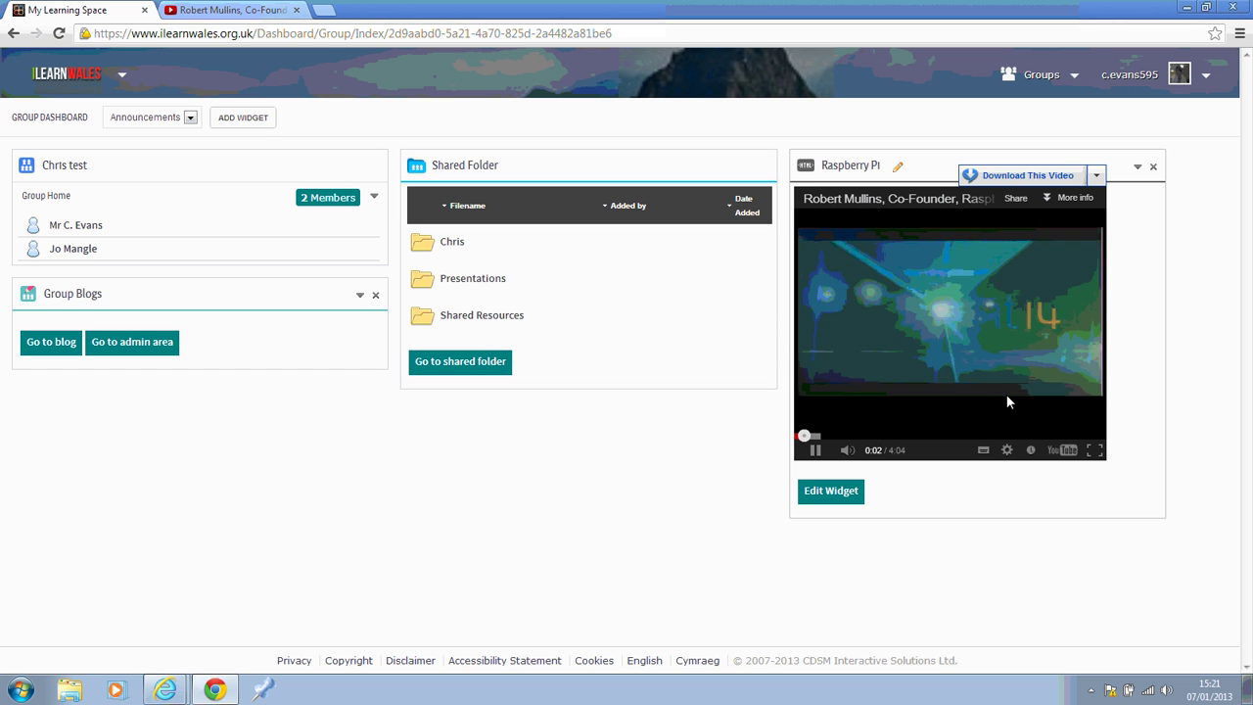
{"action": "left_click", "coordinate": [814, 463]}
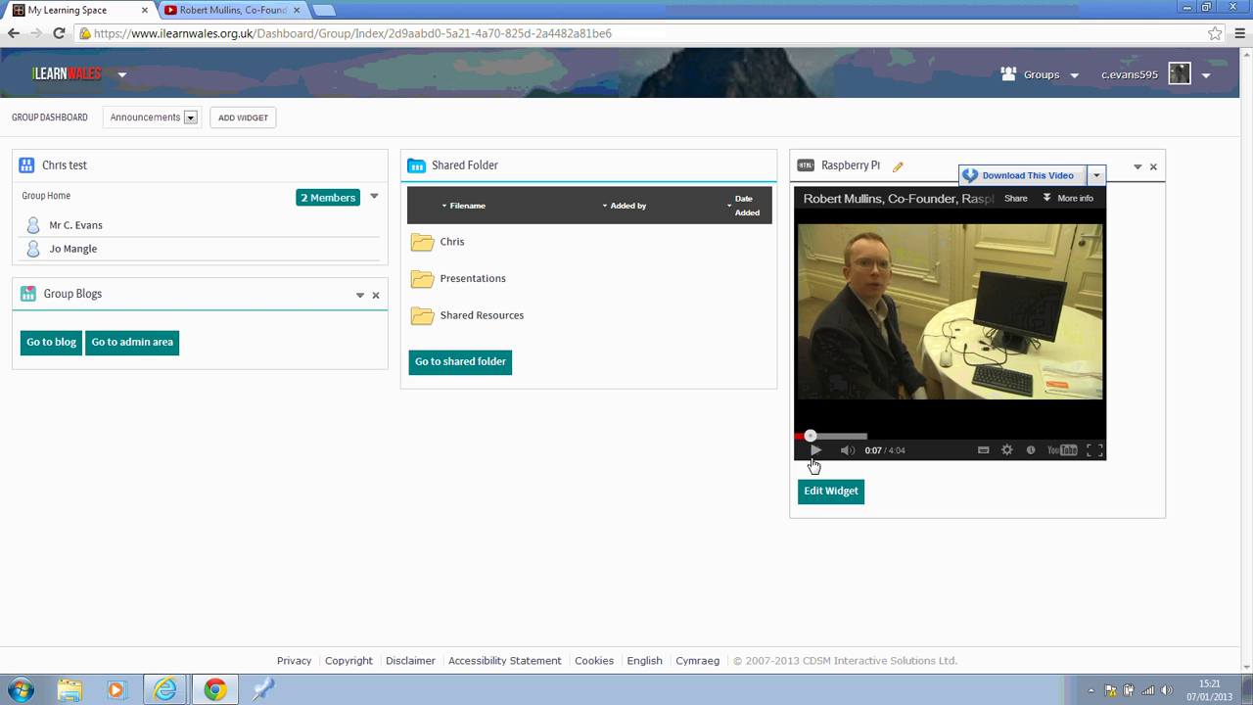
Step: Add a Courses widget to the group dashboard
{"action": "left_click", "coordinate": [190, 118]}
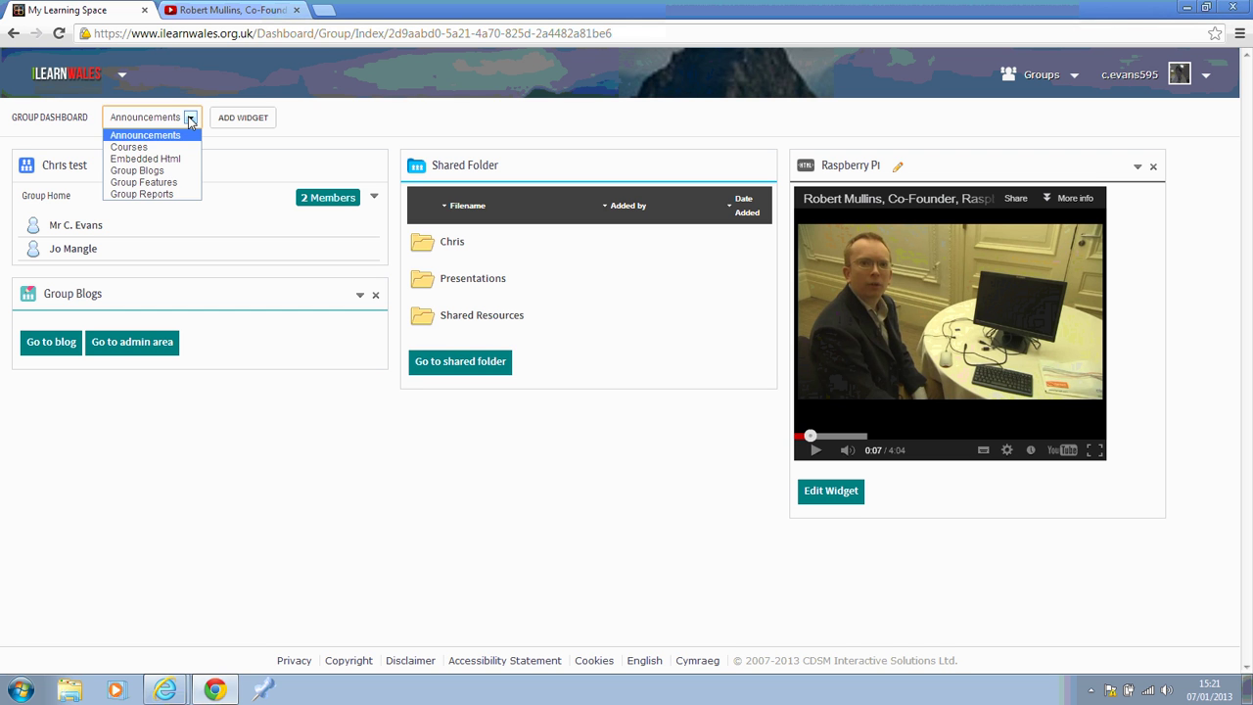
{"action": "left_click", "coordinate": [174, 148]}
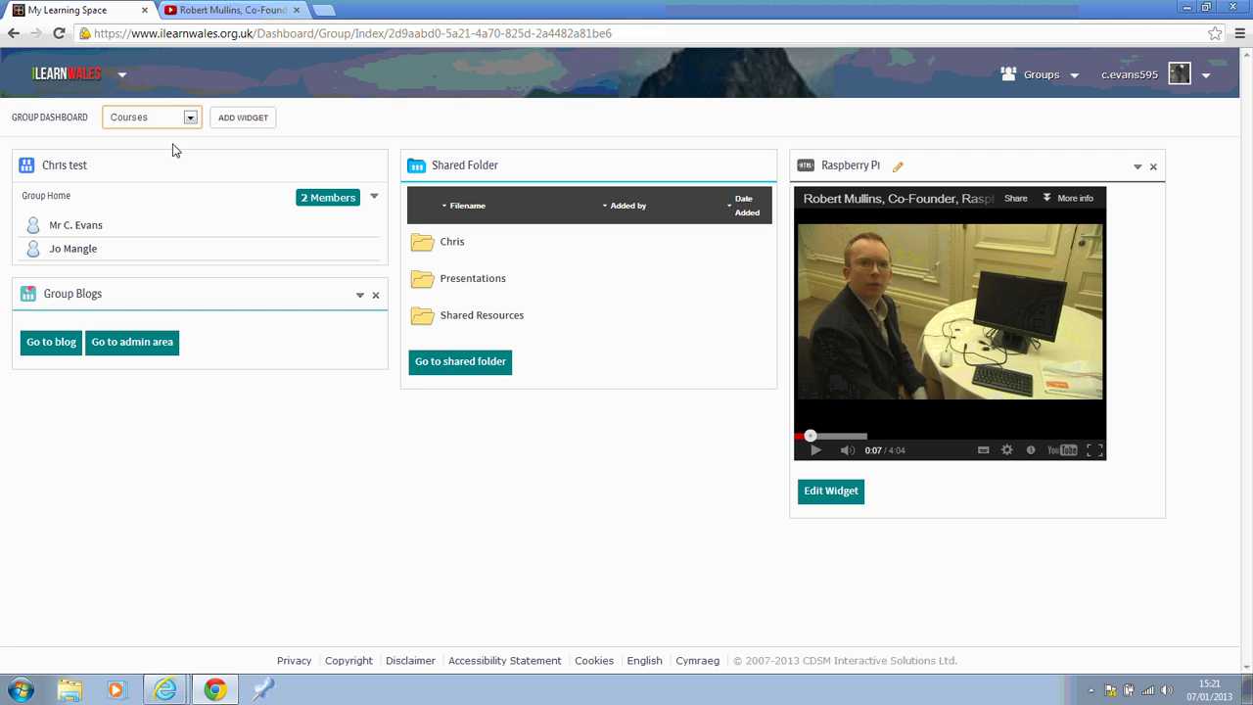
{"action": "left_click", "coordinate": [255, 122]}
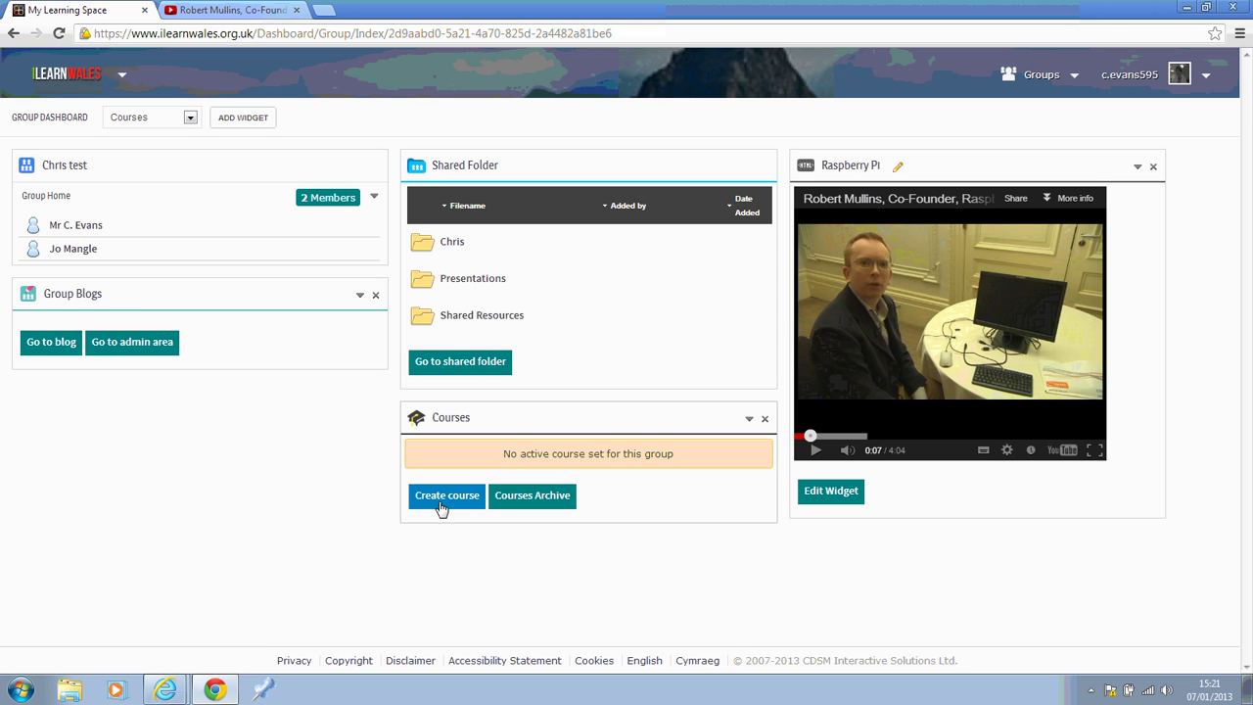
Step: Add another Group Blogs widget to the group dashboard
{"action": "left_click", "coordinate": [191, 119]}
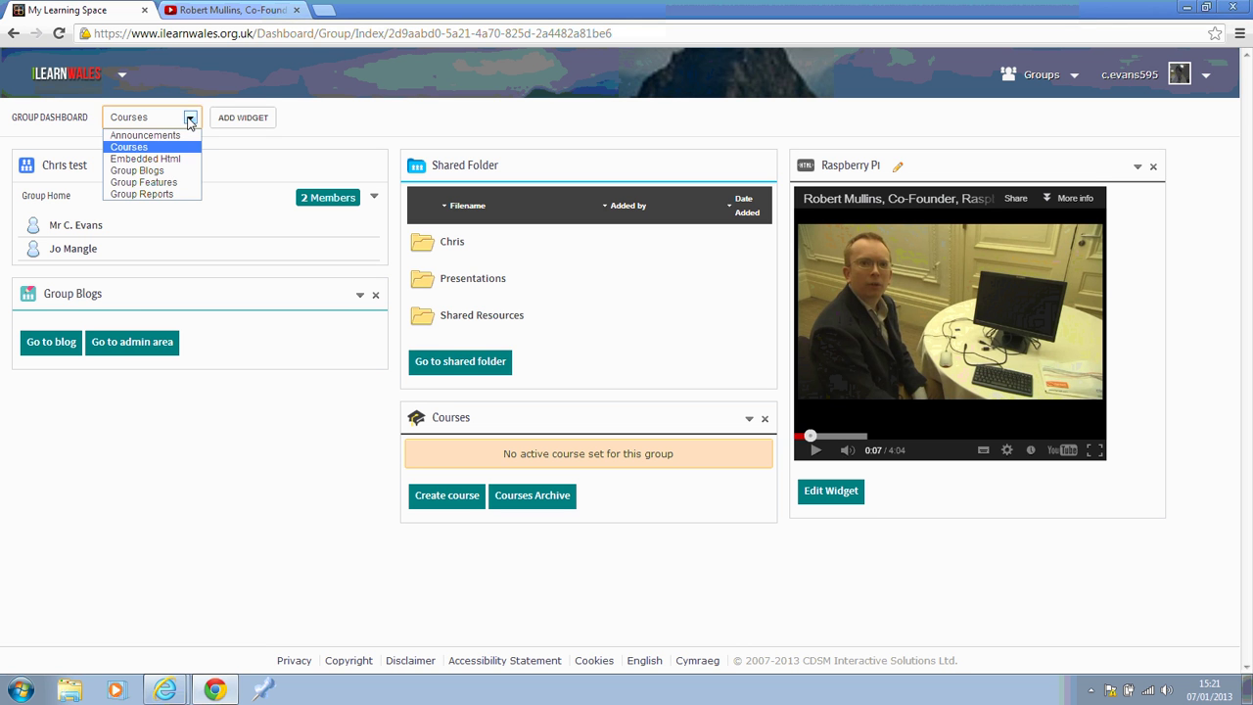
{"action": "left_click", "coordinate": [164, 171]}
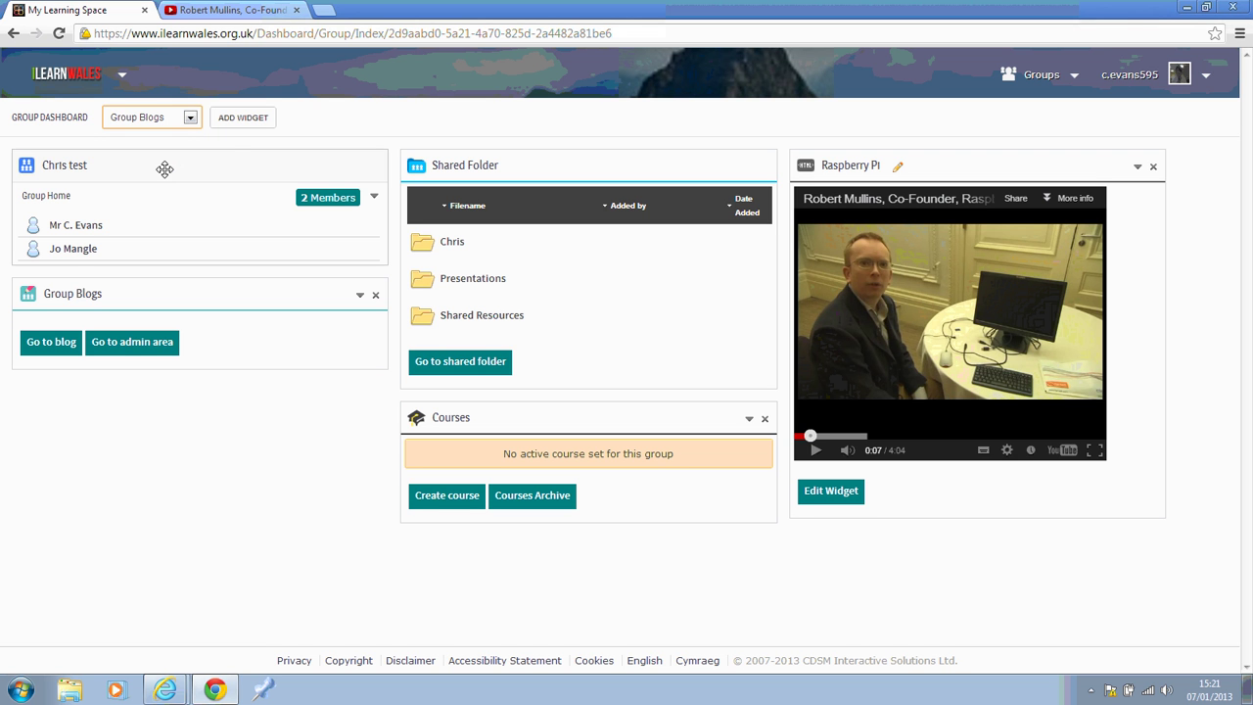
{"action": "left_click", "coordinate": [262, 121]}
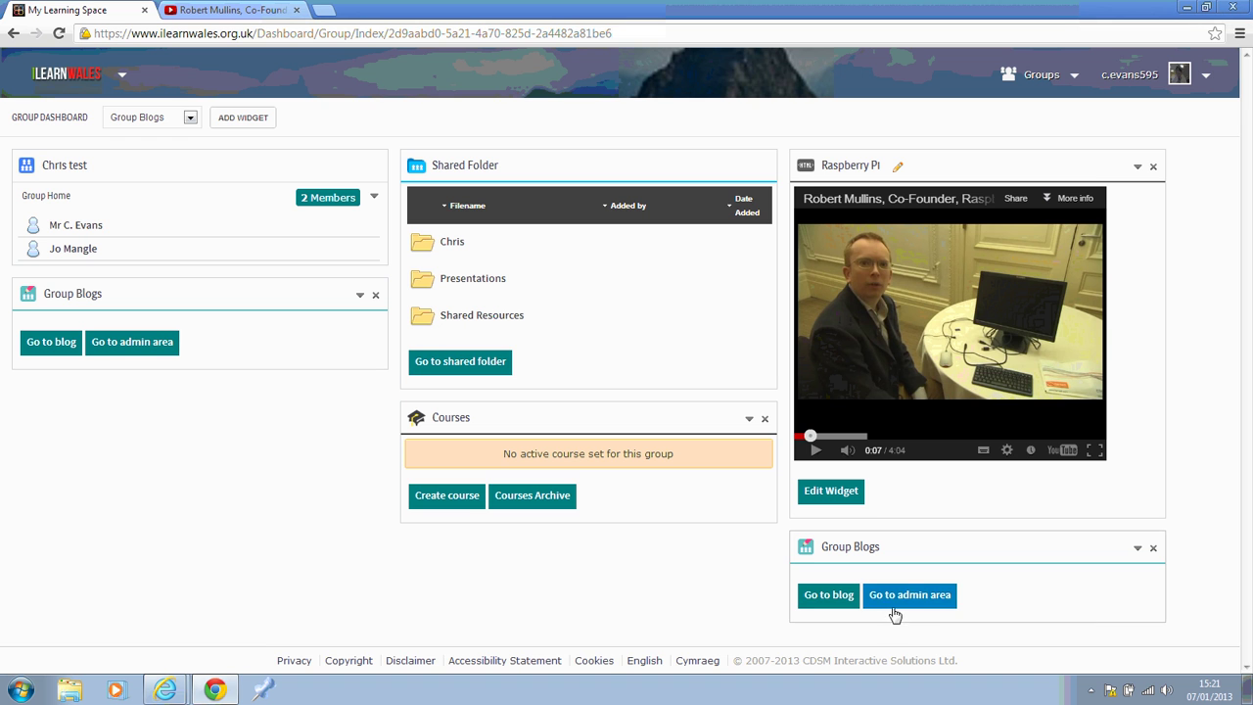
Step: View the group's blog from the newly added Group Blogs widget and return to the group dashboard
{"action": "left_click", "coordinate": [819, 597]}
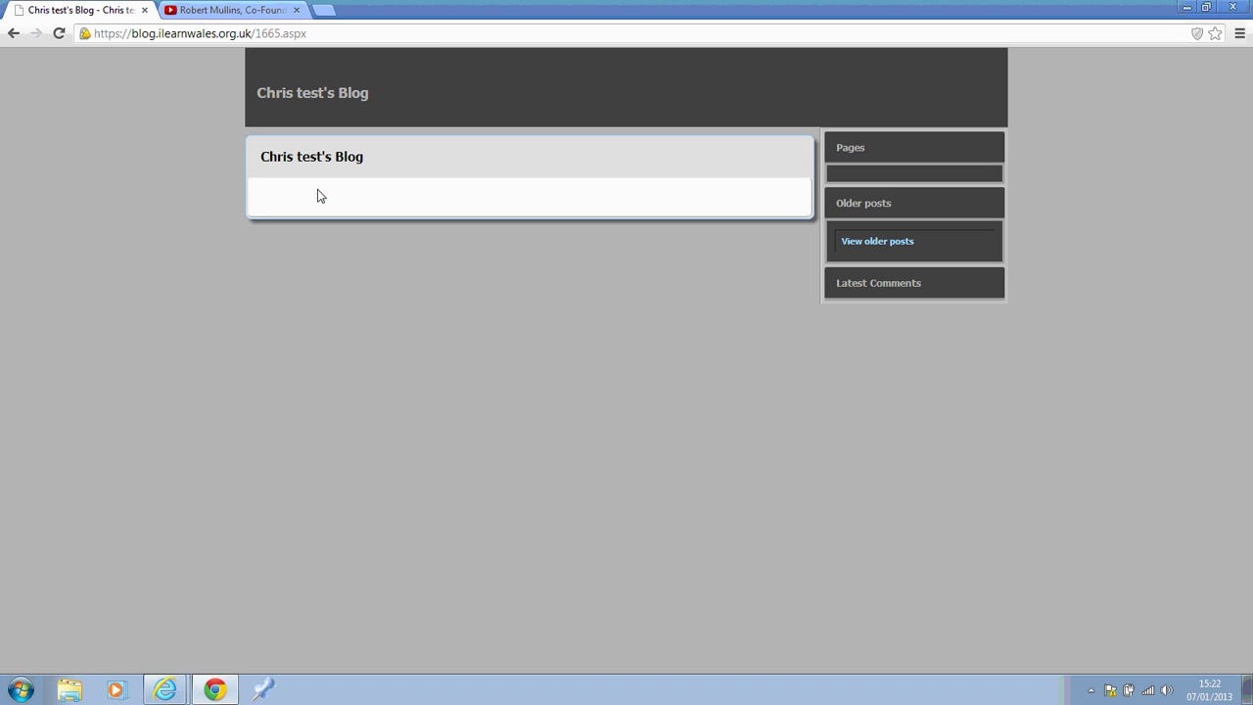
{"action": "left_click", "coordinate": [16, 33]}
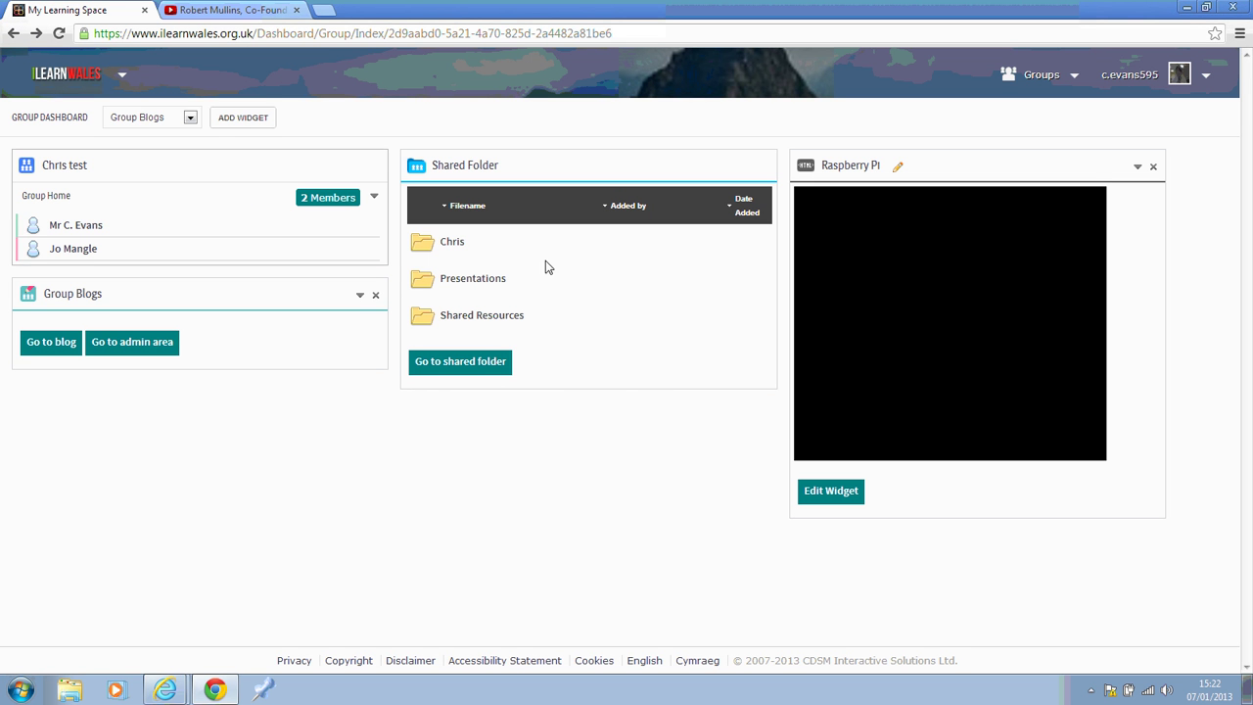